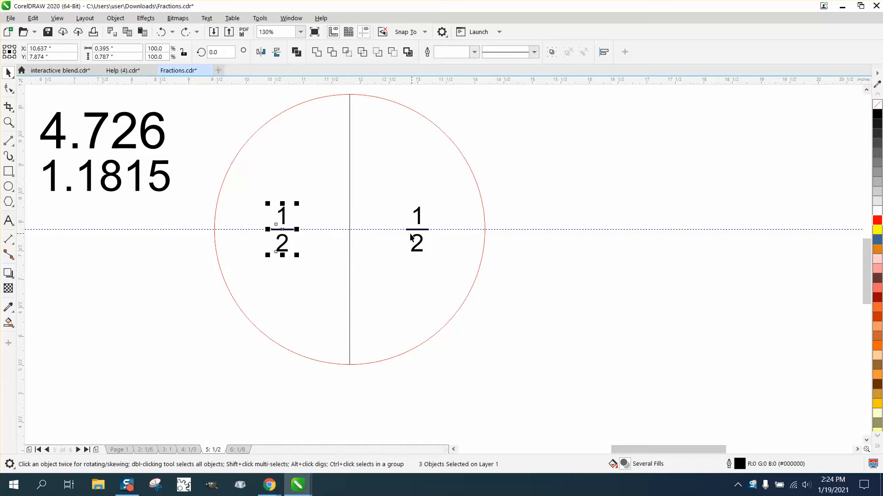
Delete the 1/2 fraction in the left half of the circle
left_click_drag(193, 171, 308, 282)
key("Delete")
Rotate a copy of the remaining 1/2 fraction by 180 degrees about the circle's center
left_click(418, 216)
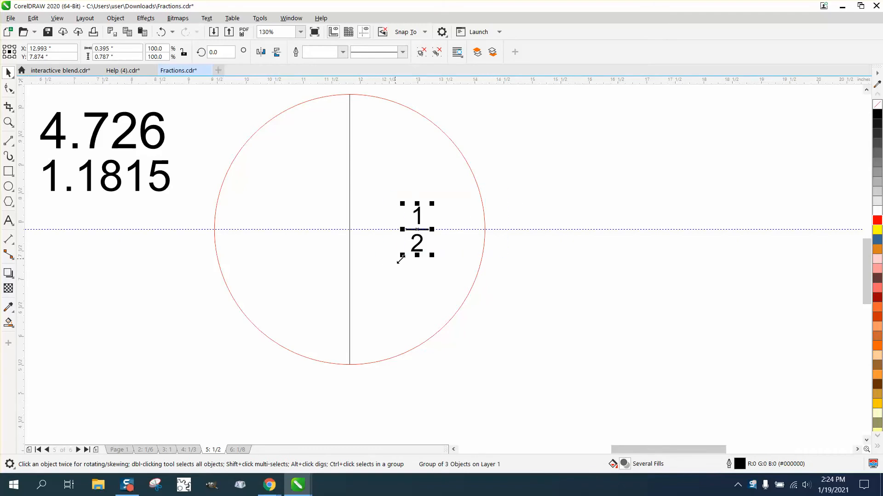
left_click(8, 122)
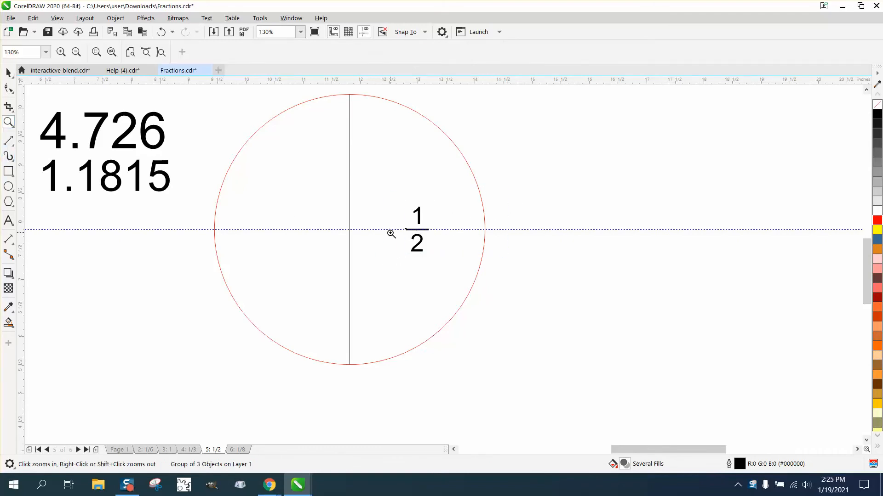
left_click_drag(507, 199, 372, 262)
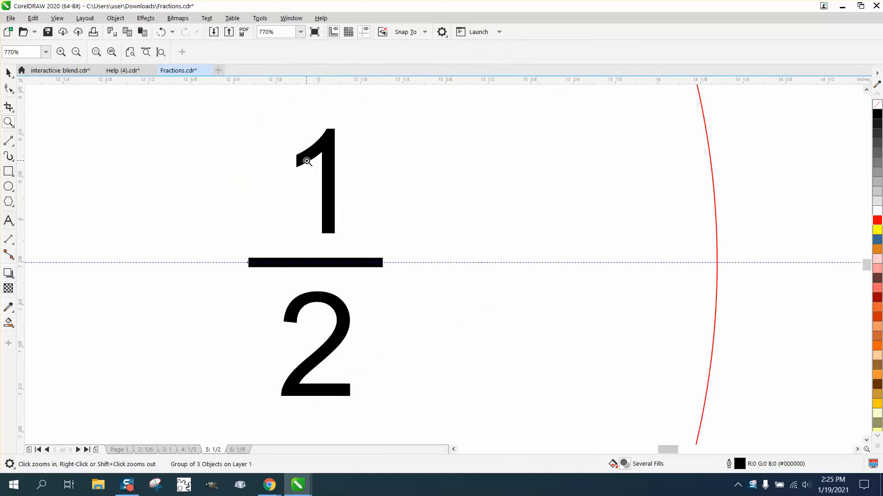
right_click(572, 225)
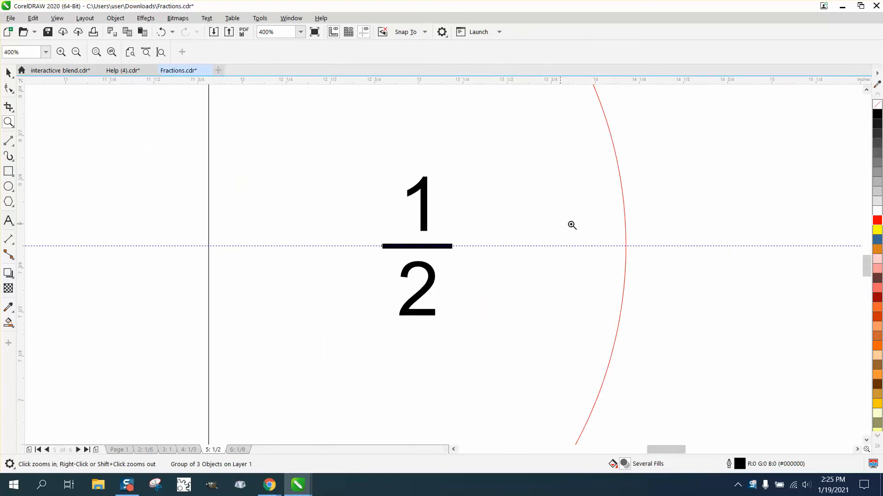
right_click(642, 197)
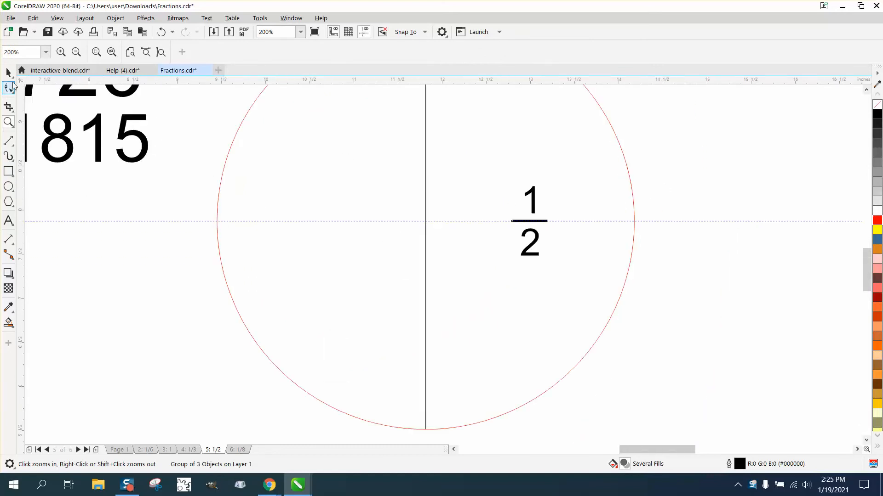
left_click(8, 72)
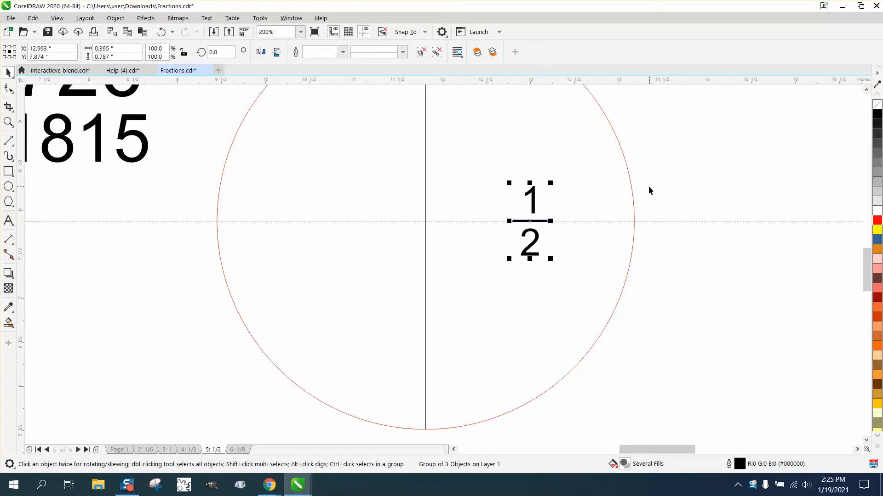
scroll(648, 186, "down", 2)
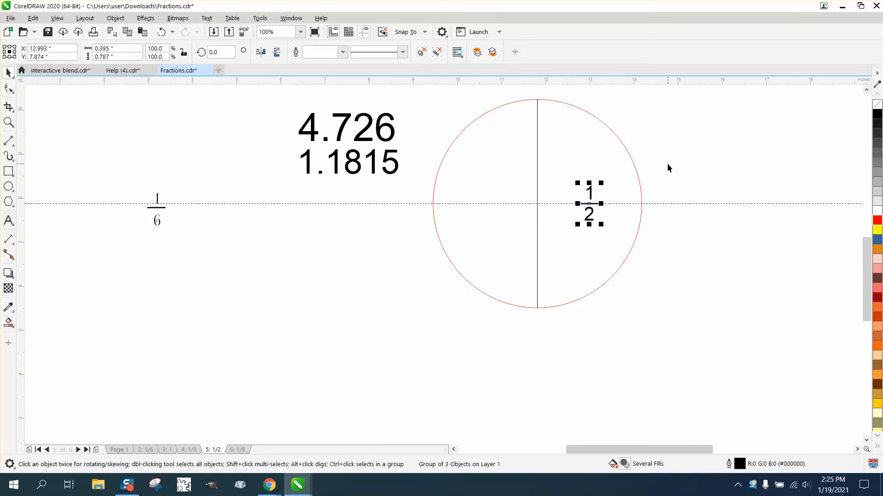
left_click(591, 204)
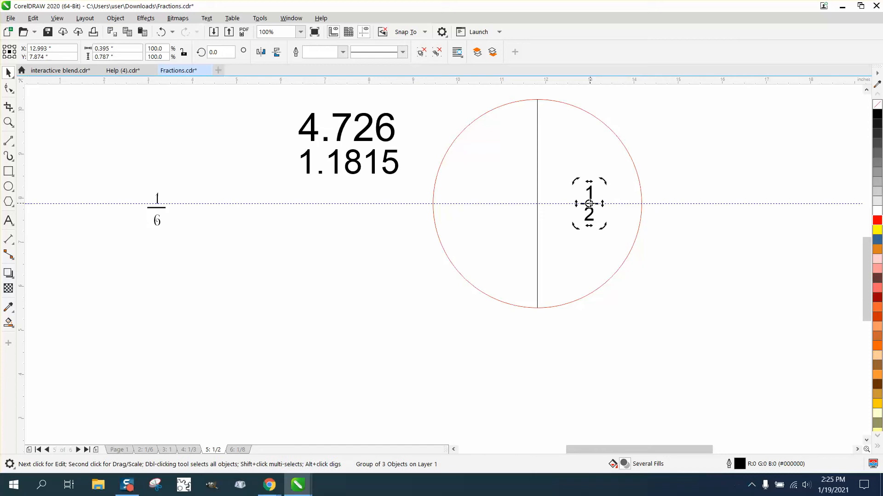
left_click_drag(589, 203, 537, 204)
type("180")
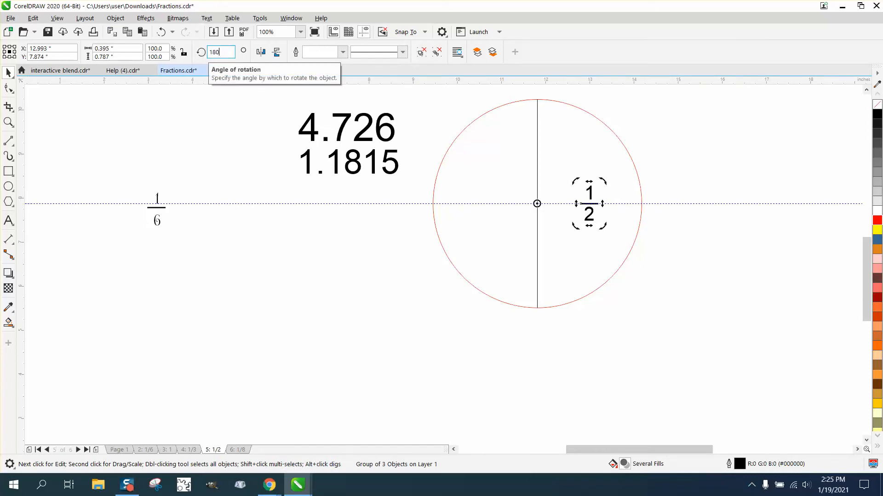
key("Return")
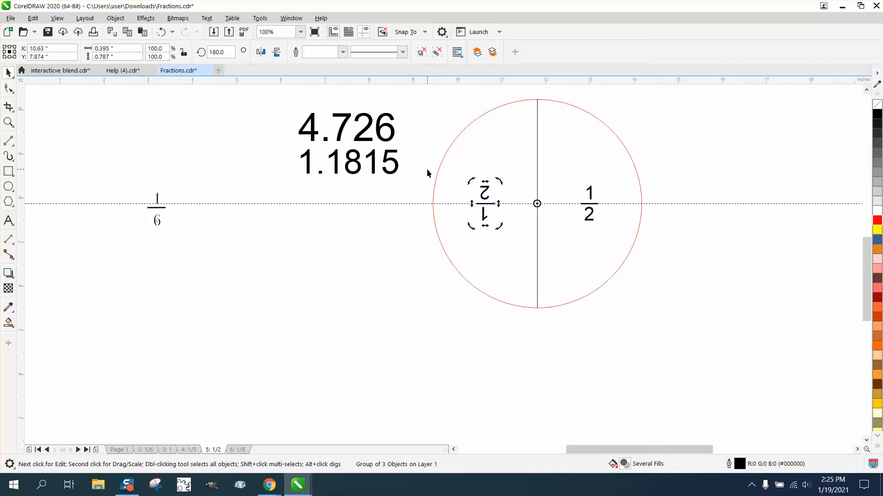
Mirror the rotated 1/2 copy vertically and horizontally to make it read upright
left_click_drag(432, 158, 510, 235)
left_click(277, 51)
left_click(261, 52)
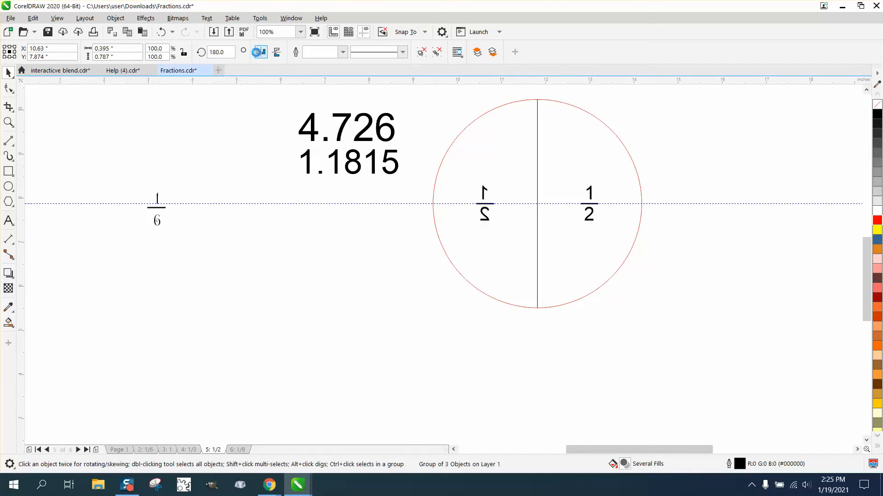
left_click(324, 261)
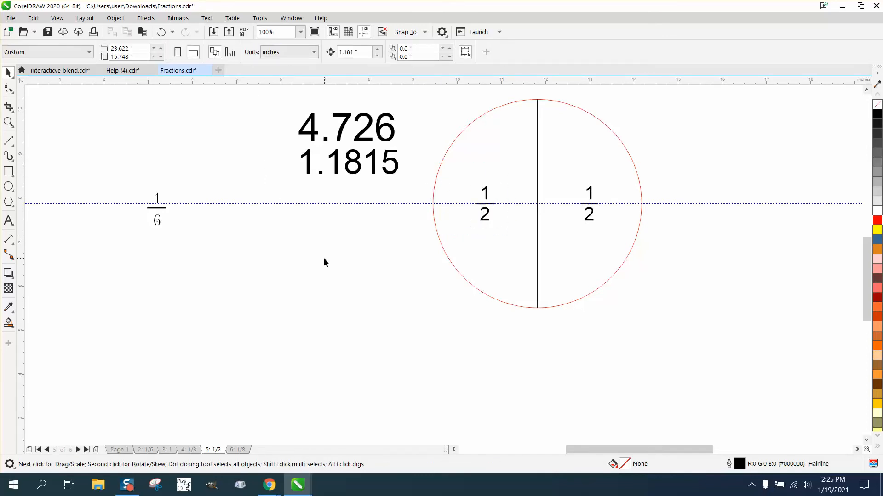
Change the font of the 1 in the 1/6 fraction to Arial Unicode MS
left_click(590, 200)
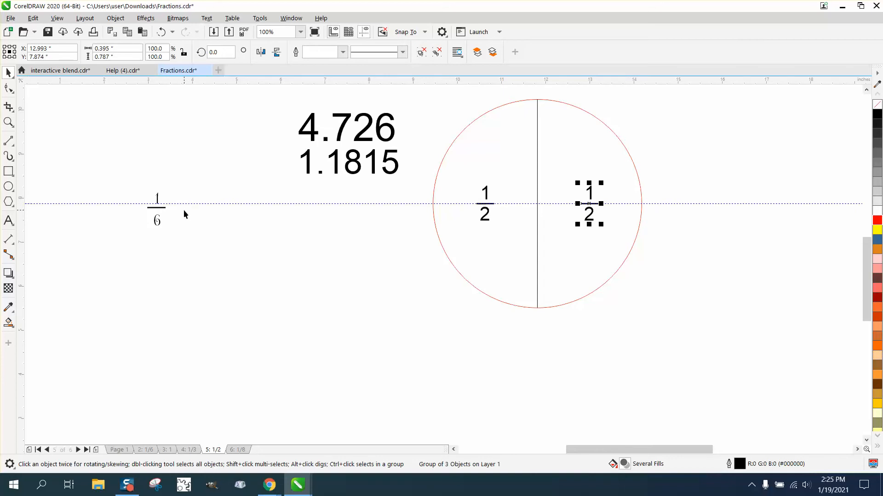
left_click(8, 121)
left_click_drag(106, 163, 237, 252)
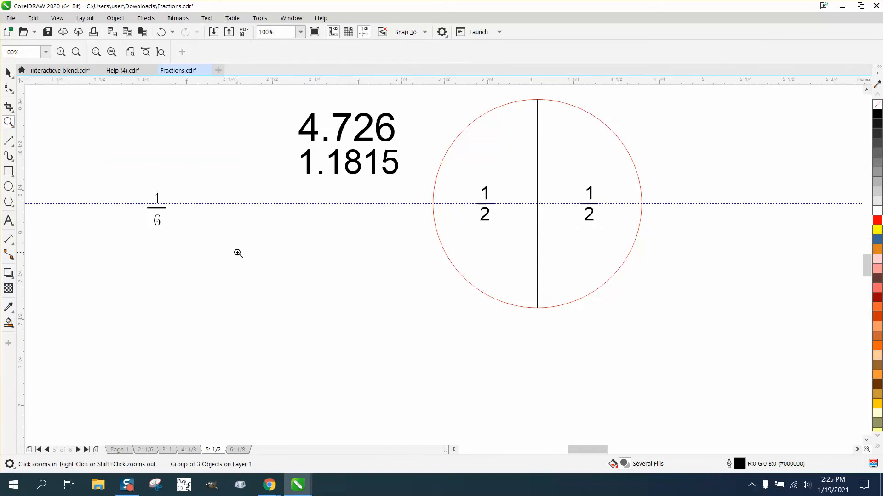
left_click(9, 73)
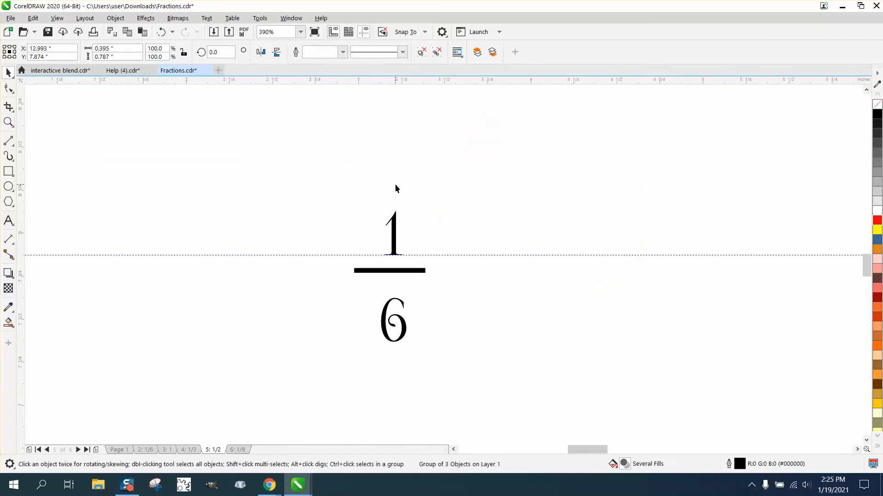
left_click(395, 185)
left_click(394, 226)
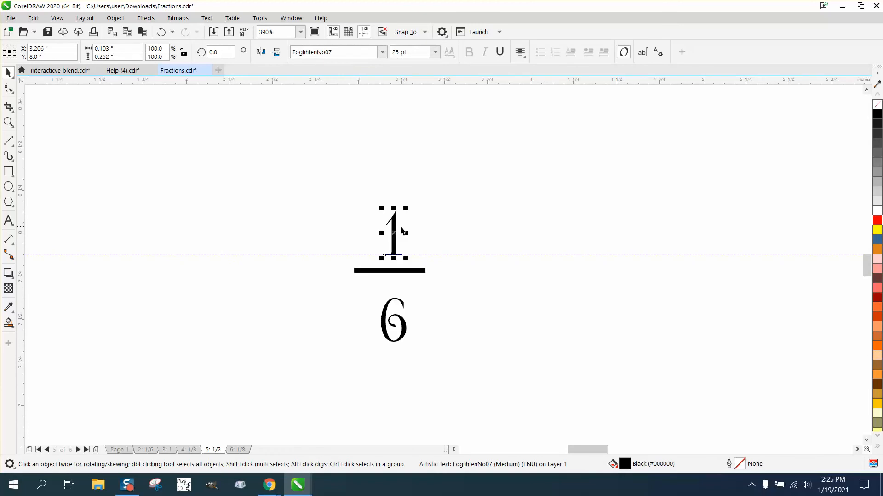
left_click(346, 55)
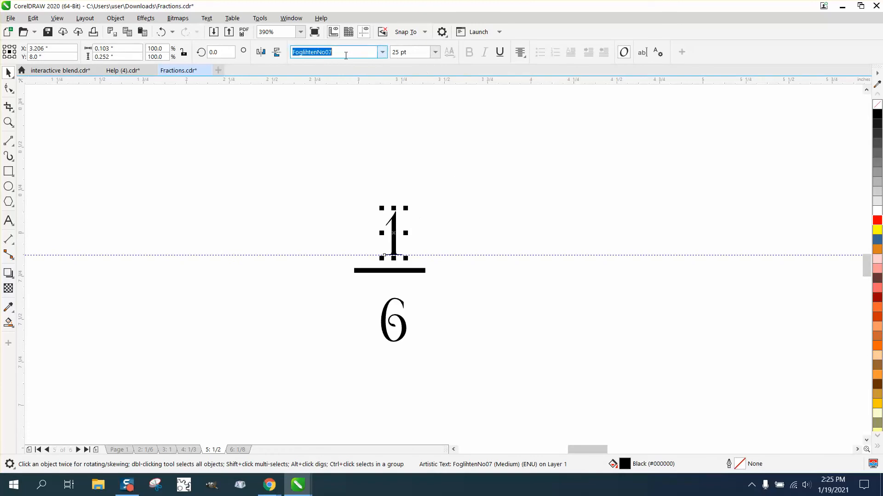
left_click(381, 54)
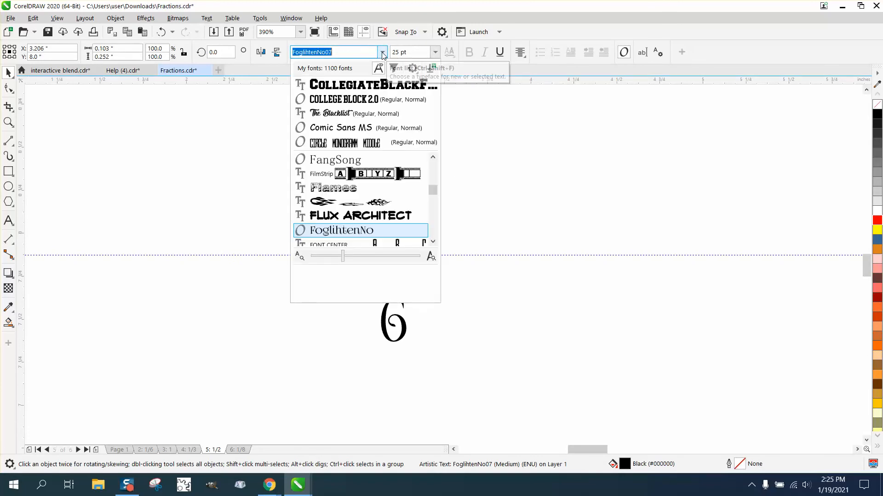
type("ar")
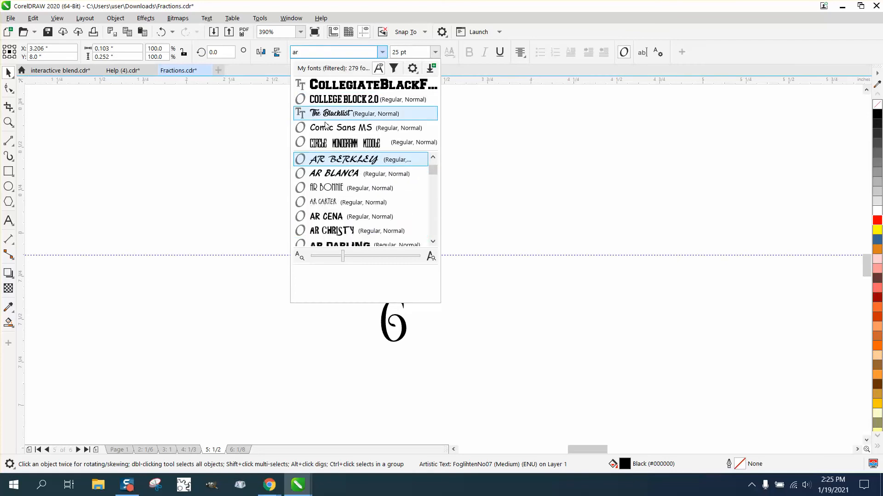
scroll(370, 197, "down", 3)
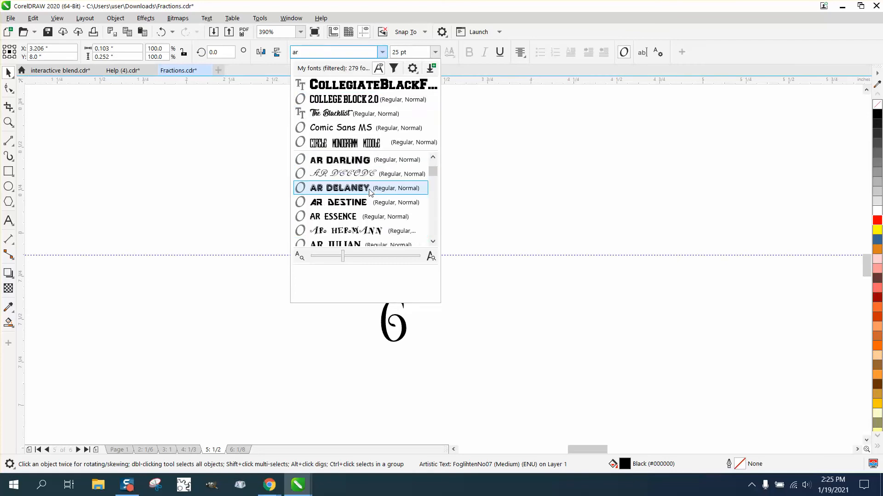
scroll(370, 197, "down", 2)
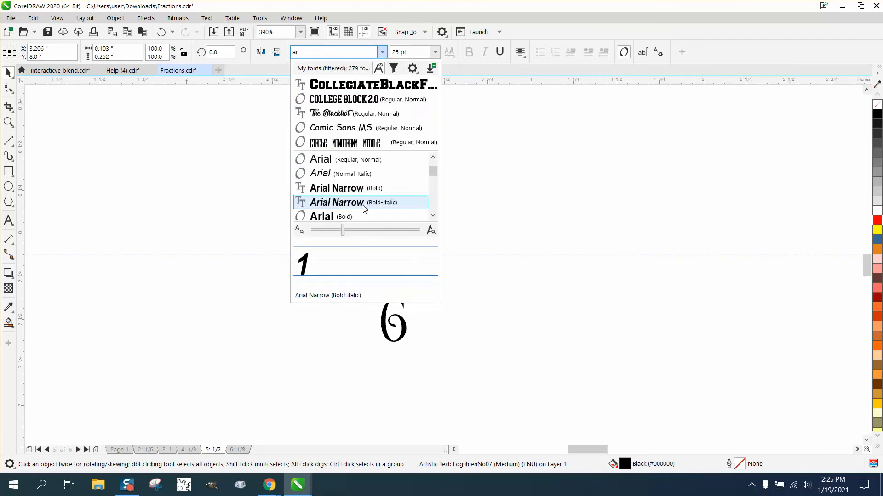
left_click(359, 205)
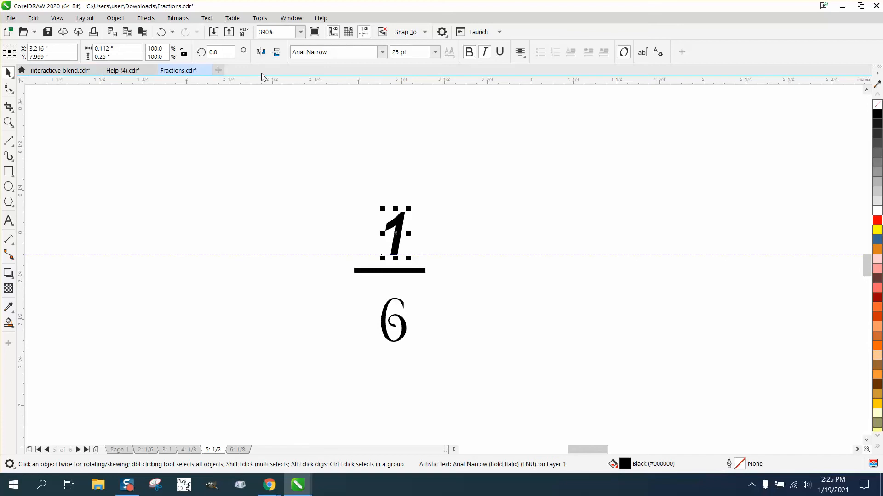
left_click(383, 53)
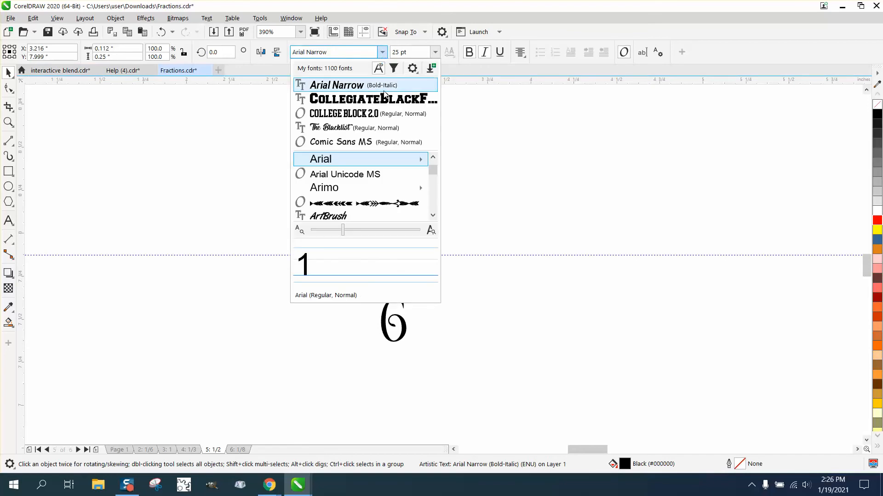
left_click(364, 175)
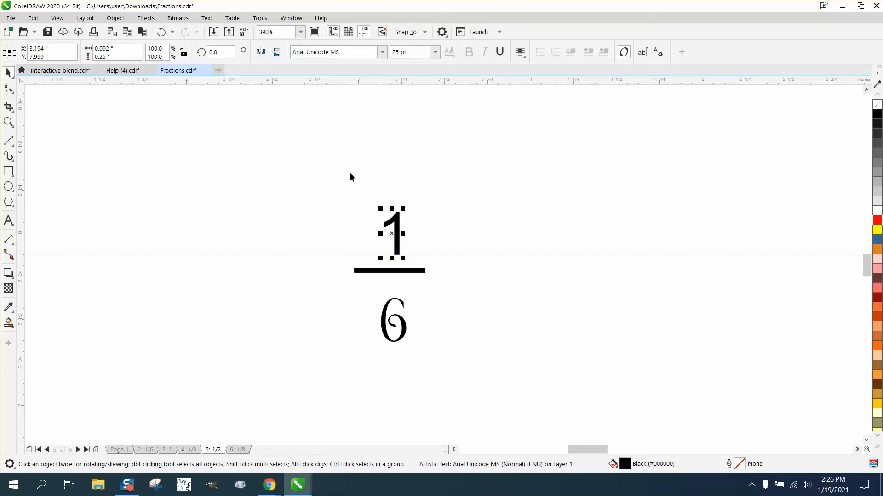
Change the font of the 6 in the 1/6 fraction to Arial Unicode MS
left_click(387, 309)
left_click(382, 52)
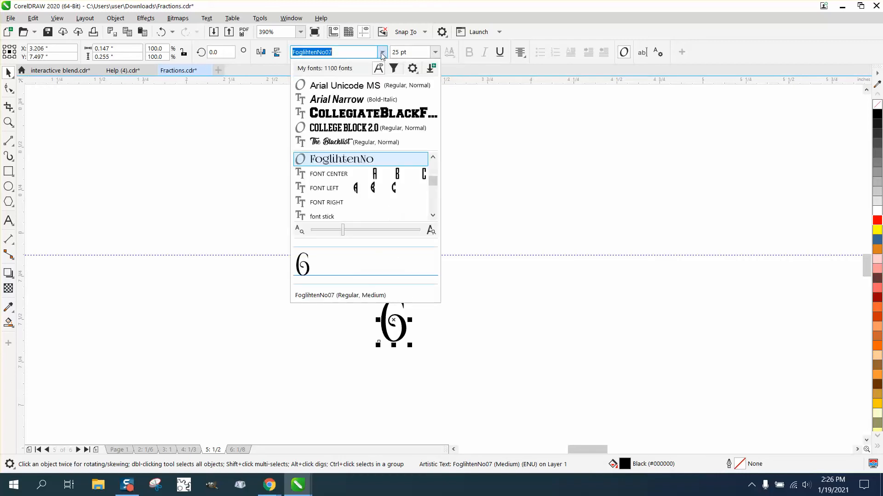
left_click(342, 87)
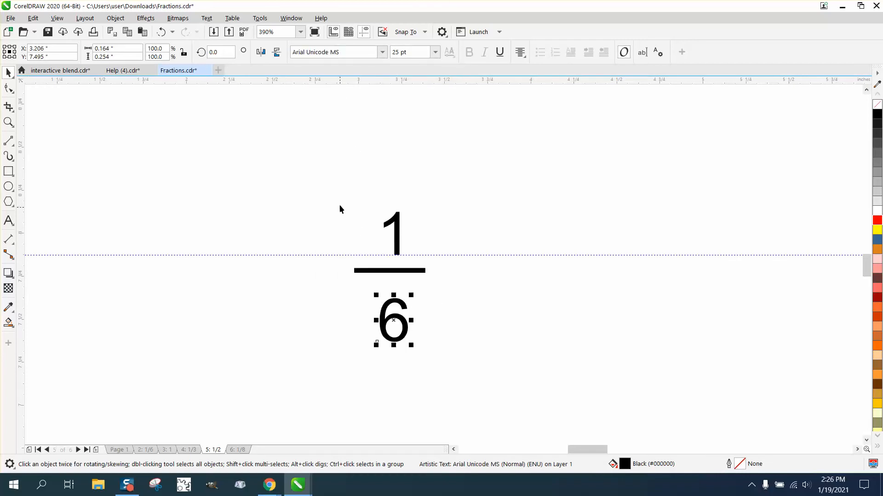
Align the 1, the fraction bar and the 6 on a common vertical center line
left_click_drag(340, 209, 474, 352)
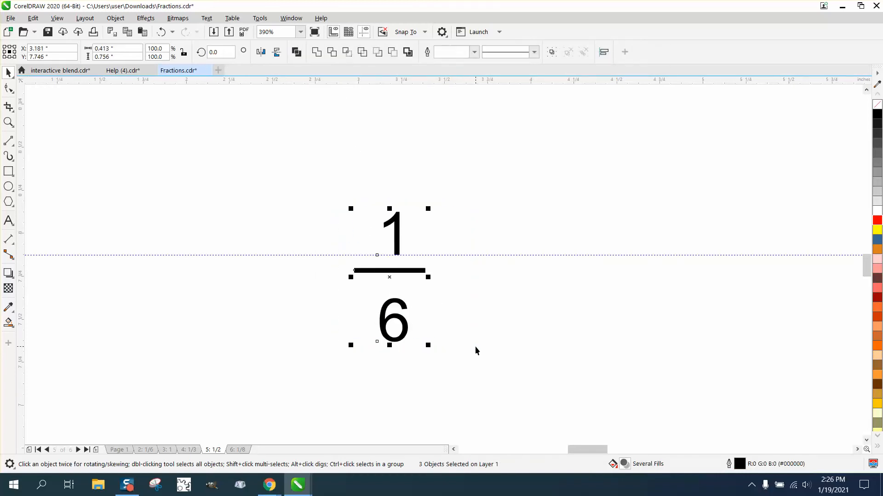
key("c")
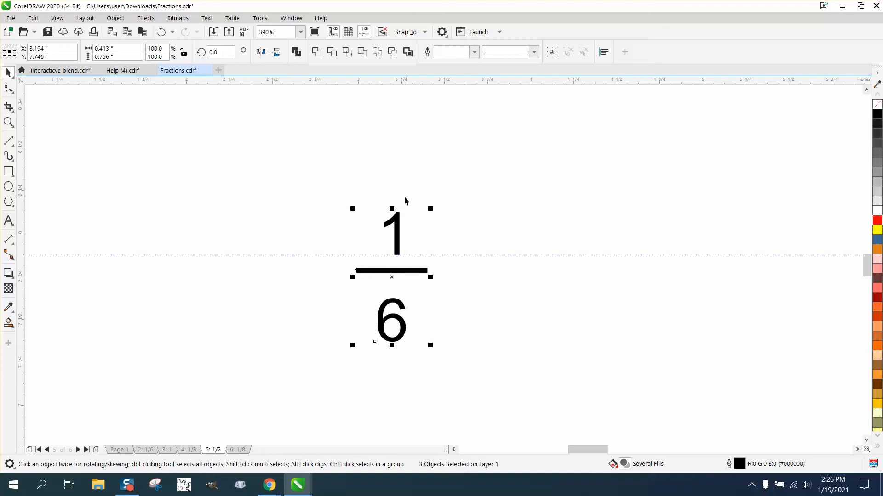
left_click(409, 229)
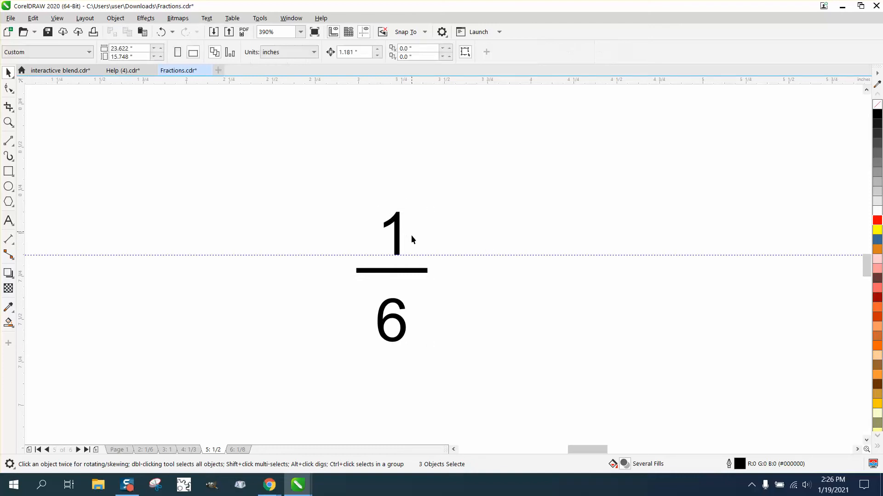
Check the text alignment options for the 1 and 6 of the 1/6 fraction
left_click(400, 304)
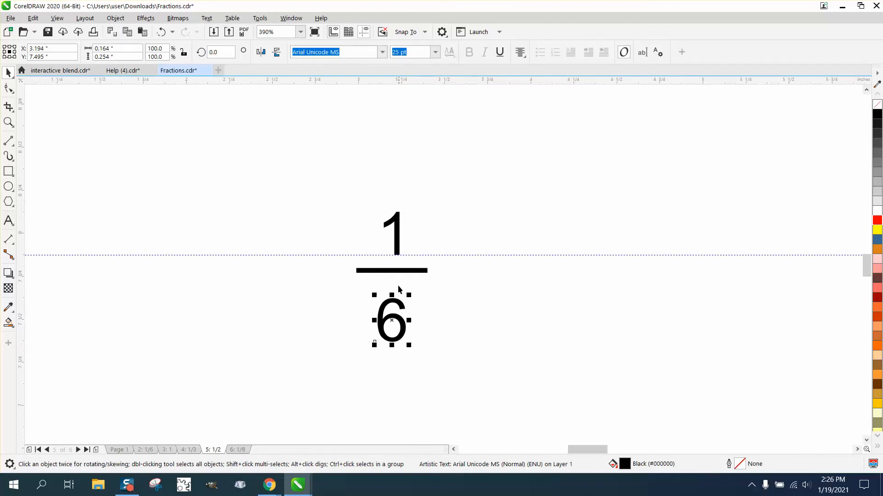
left_click_drag(357, 203, 422, 347)
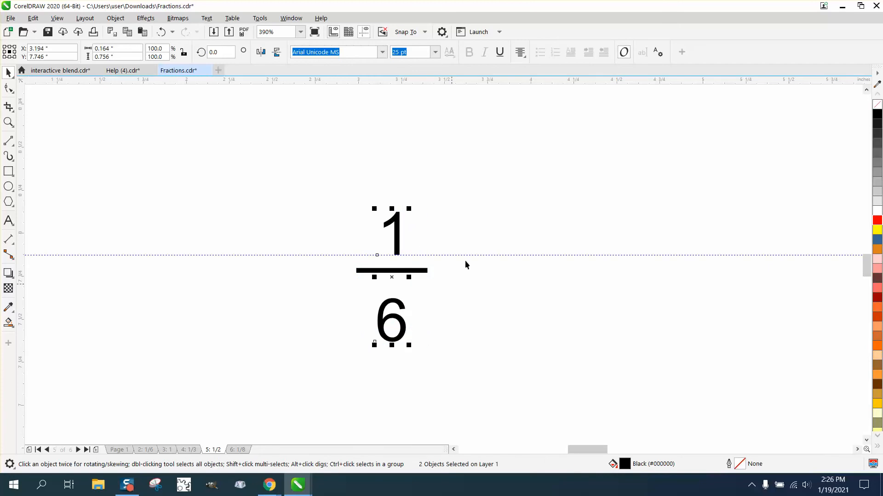
left_click(524, 60)
left_click(530, 91)
Frame the 1 of the 1/6 fraction with a rectangle that exactly fits its bounds
left_click(8, 122)
left_click_drag(325, 201, 478, 299)
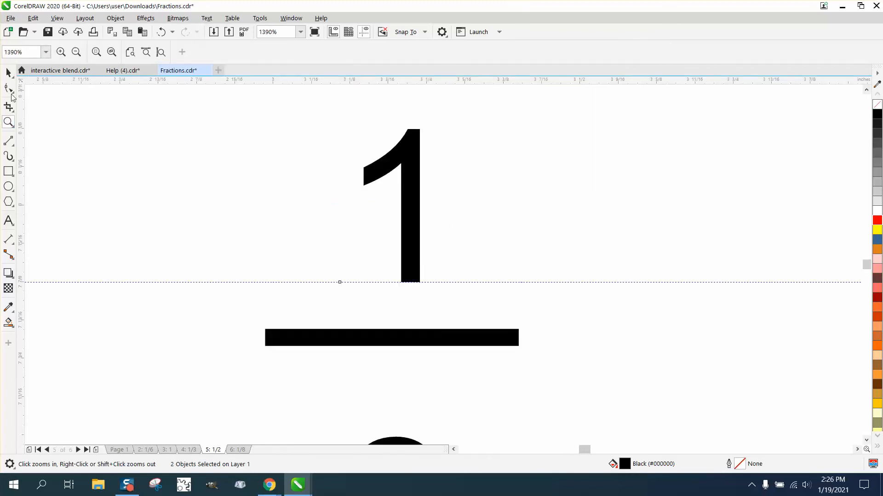
left_click(8, 171)
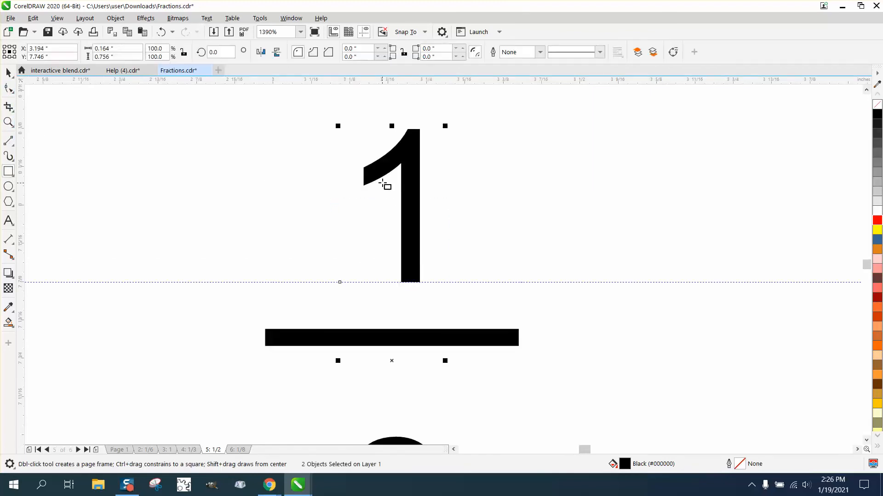
left_click(443, 171)
left_click(8, 72)
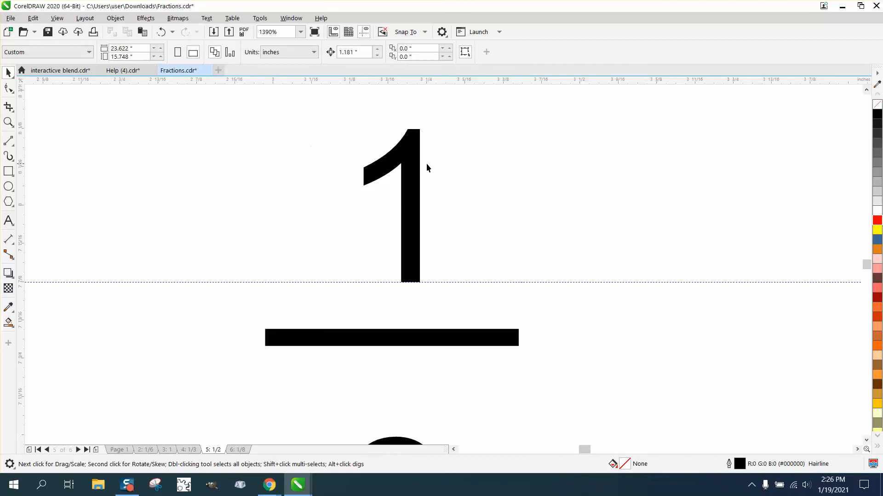
left_click(415, 163)
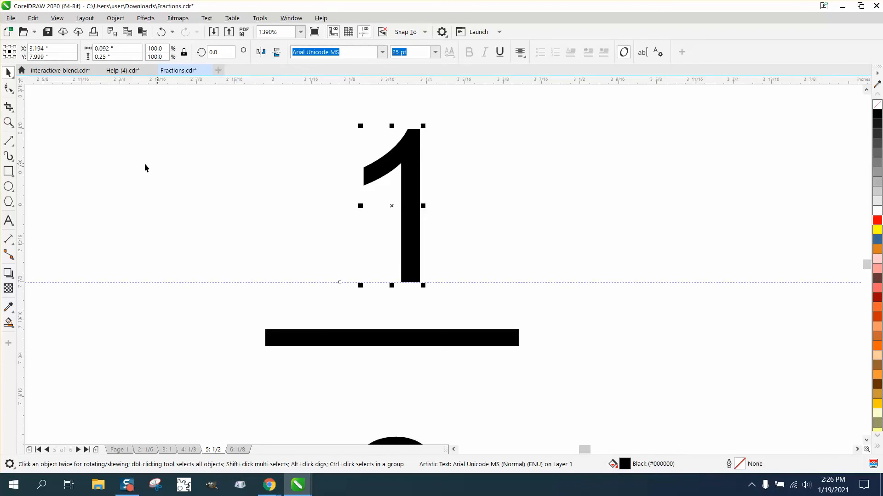
double_click(9, 172)
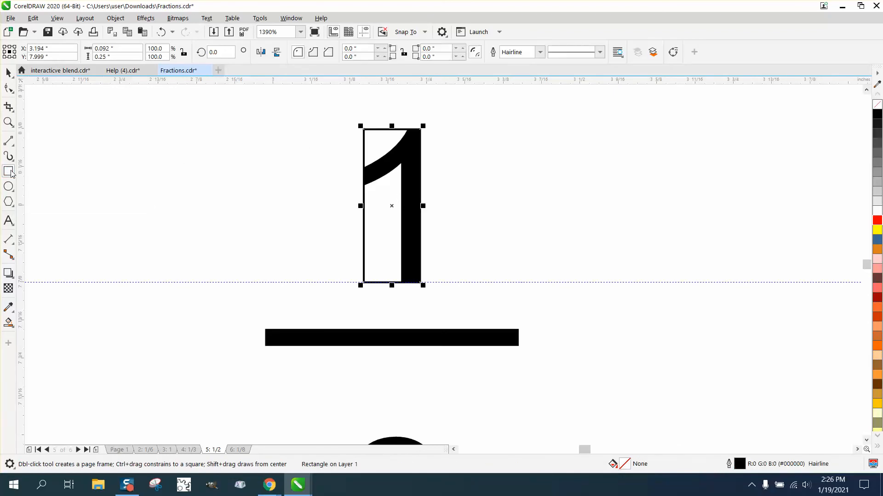
Frame the 6 of the 1/6 fraction with a rectangle that exactly fits its bounds
scroll(239, 319, "down", 4)
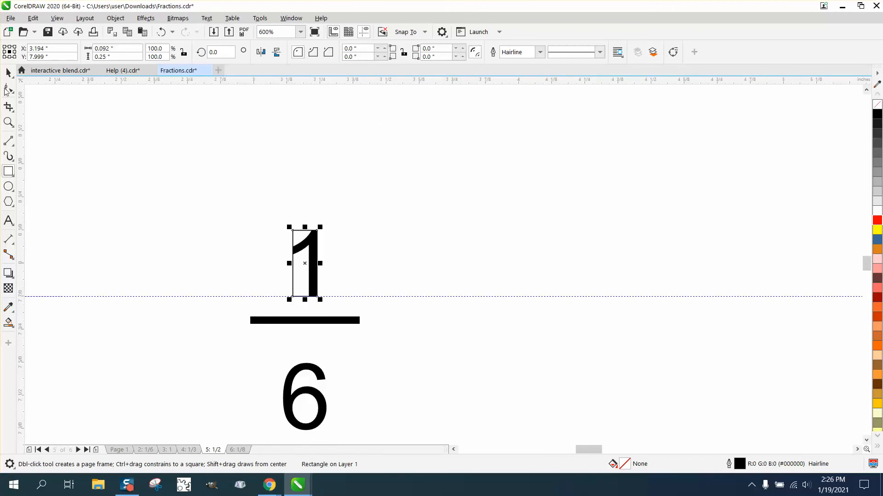
left_click(8, 72)
left_click(308, 366)
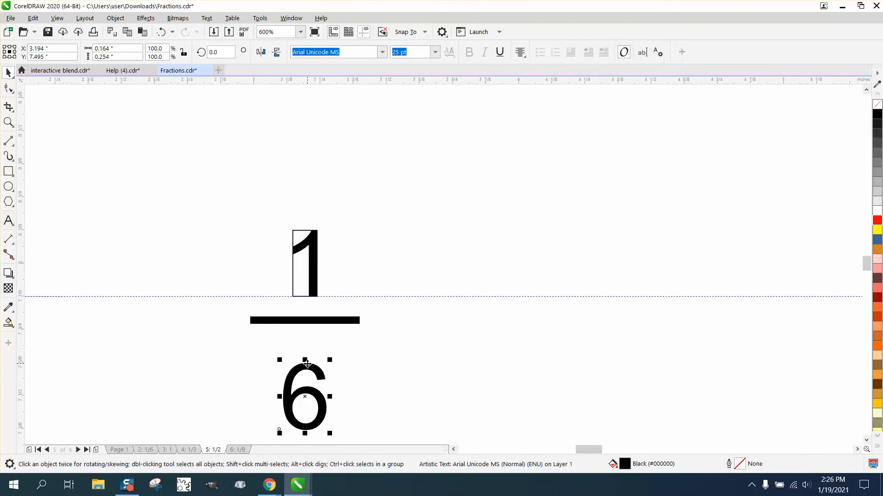
left_click(8, 171)
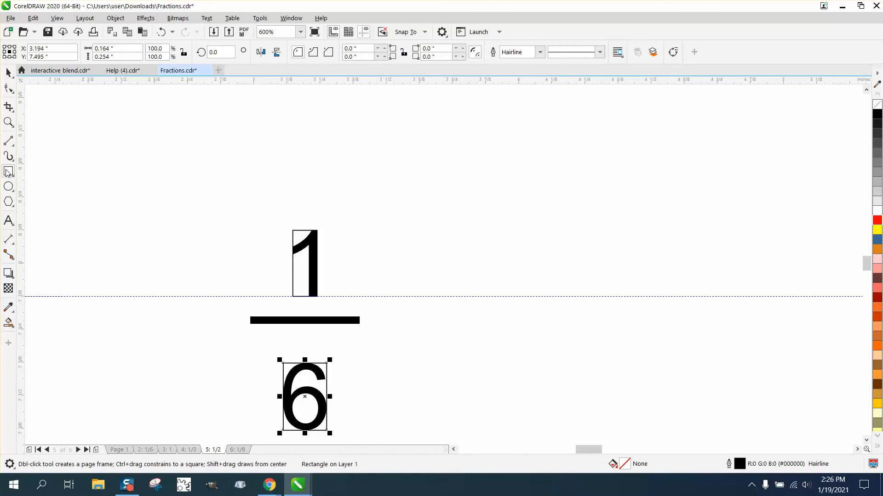
Draw two straight lines joining the lower corners of the 1's rectangle to the upper corners of the 6's rectangle
left_click(9, 122)
left_click_drag(265, 208, 479, 439)
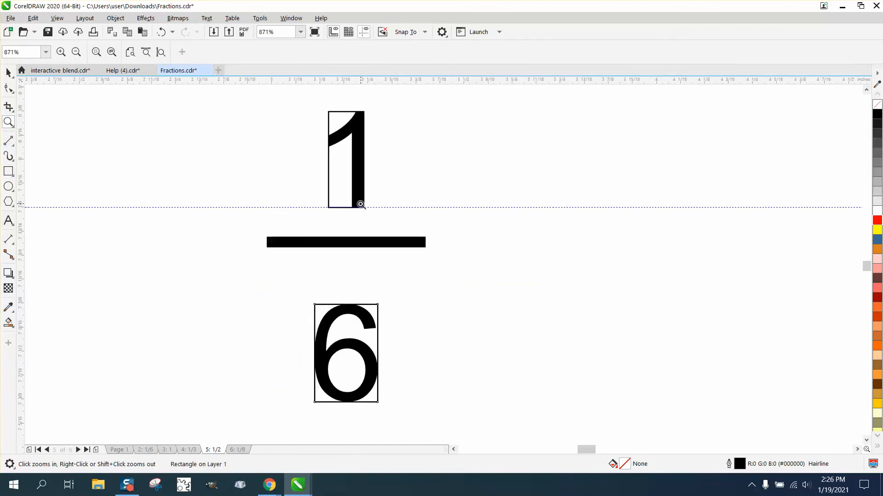
left_click(12, 144)
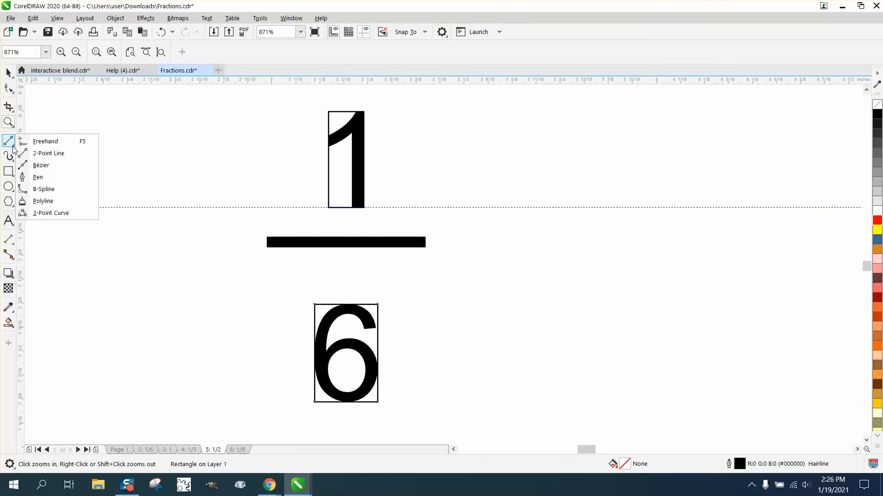
left_click(44, 141)
left_click_drag(328, 208, 315, 304)
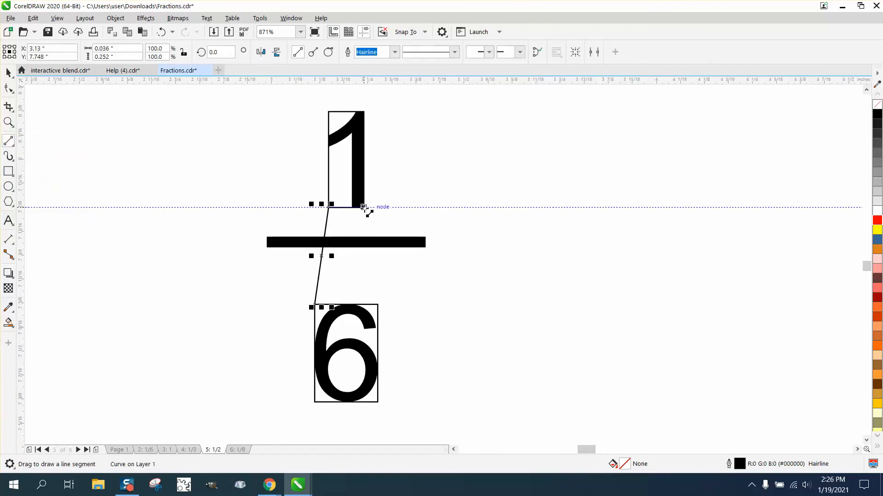
left_click_drag(364, 208, 378, 304)
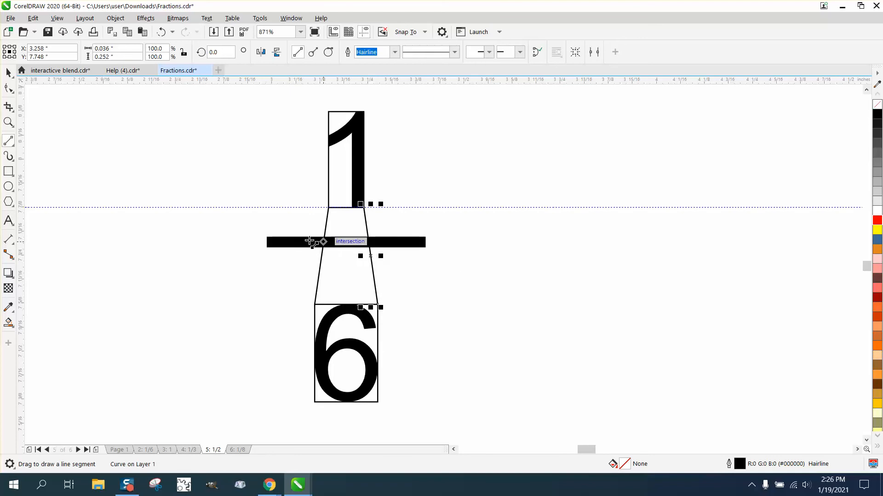
left_click(8, 72)
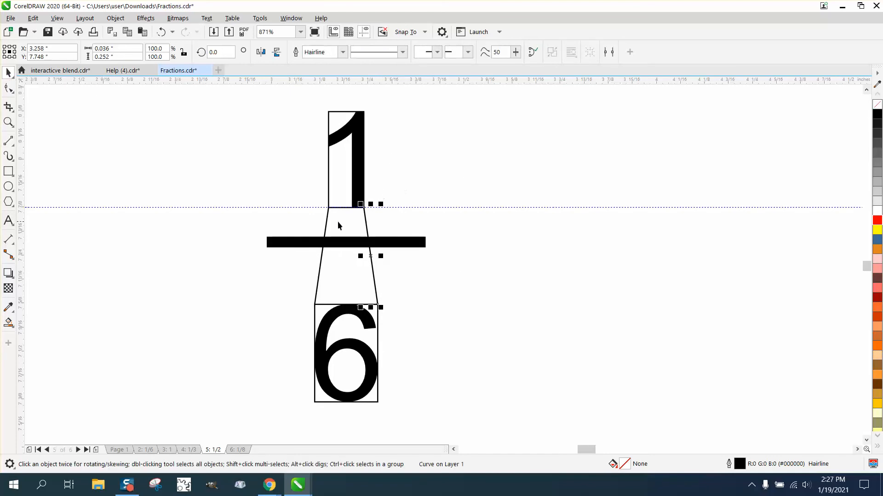
Undo the two connecting lines, the stray paste and both rectangles around the digits
left_click(158, 33)
left_click(157, 33)
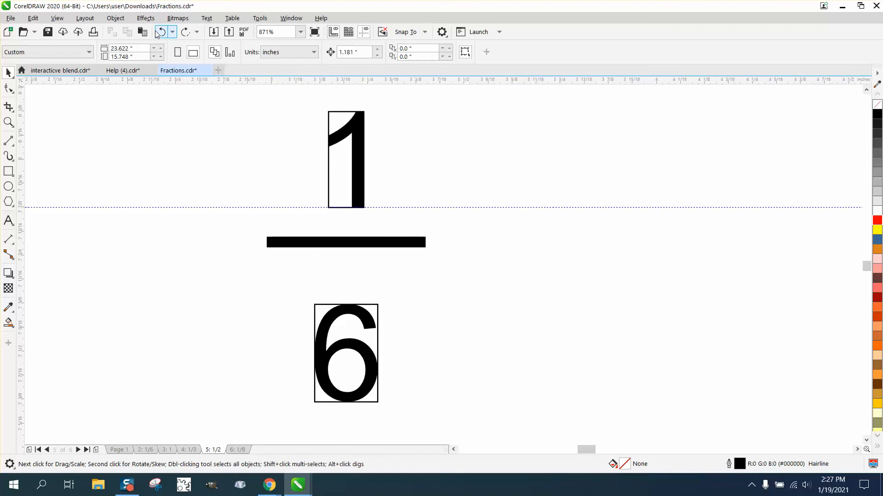
left_click(143, 34)
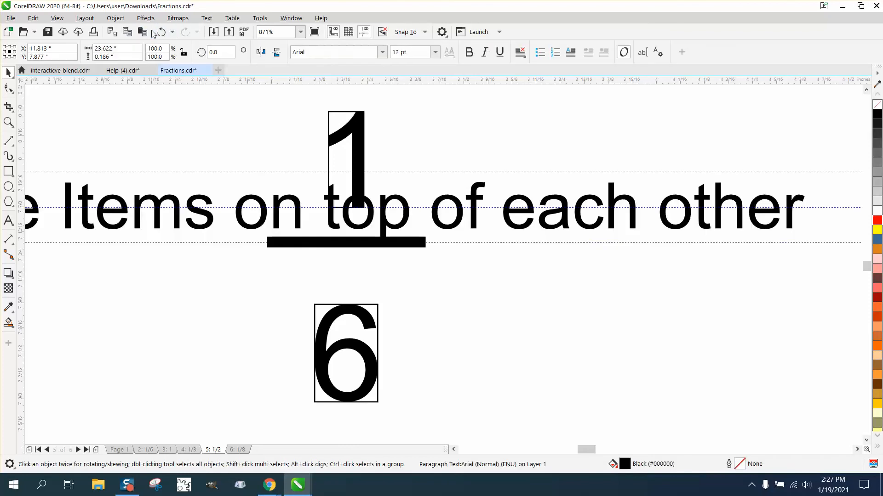
left_click(161, 33)
left_click(161, 32)
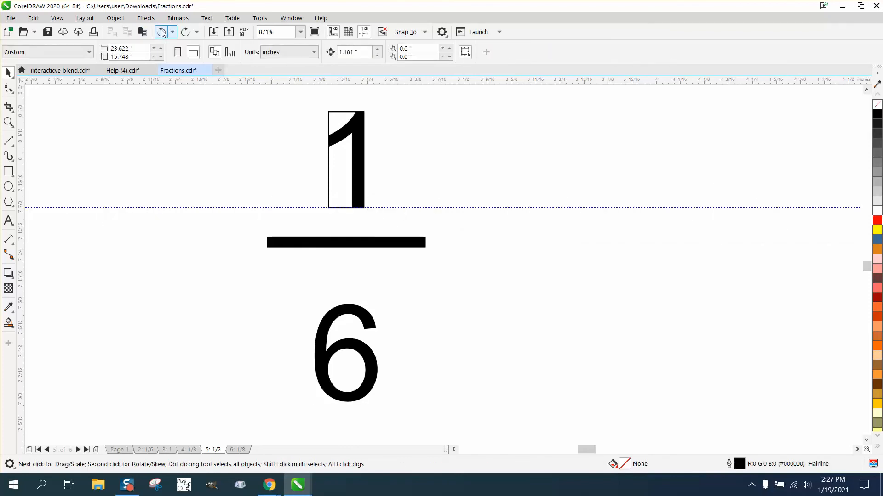
left_click(162, 33)
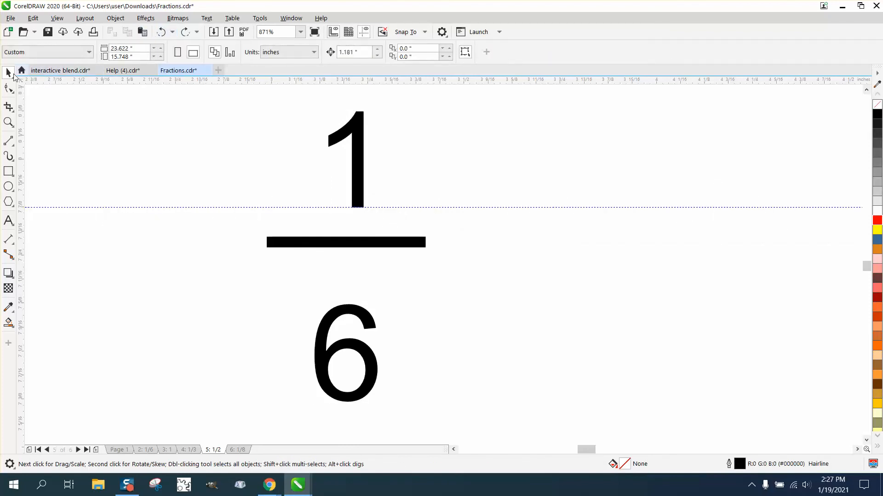
Change the font of the 1 in the 1/6 fraction to Blockletter
left_click(365, 143)
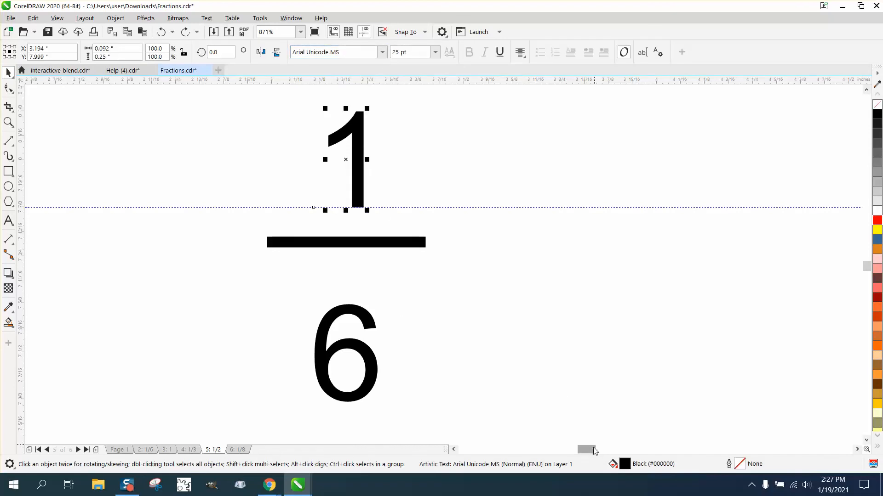
left_click_drag(594, 450, 599, 450)
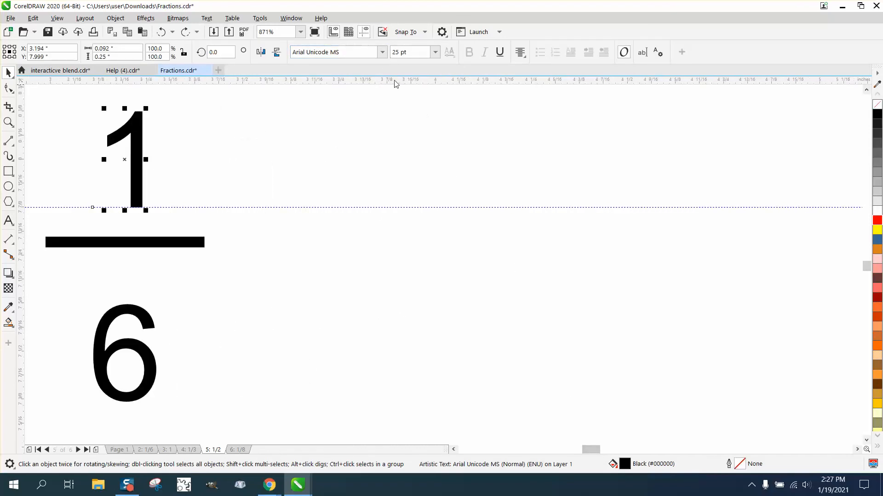
left_click(382, 52)
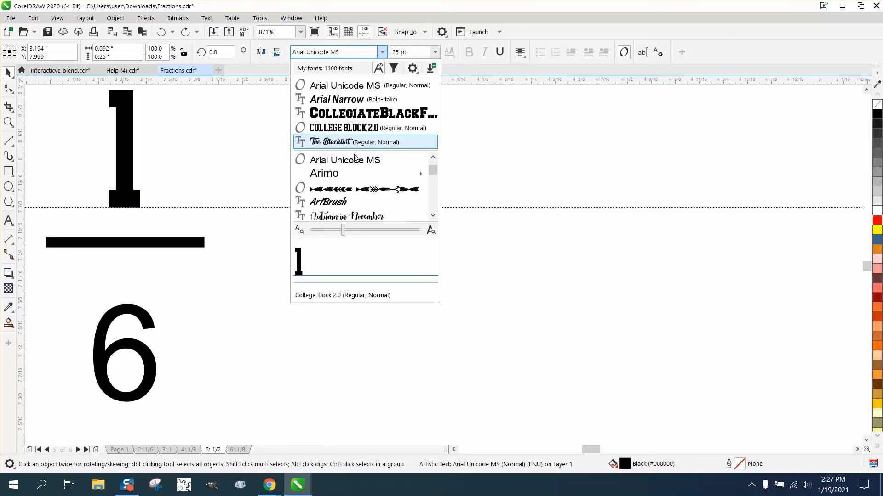
mouse_move(329, 178)
scroll(328, 177, "down", 2)
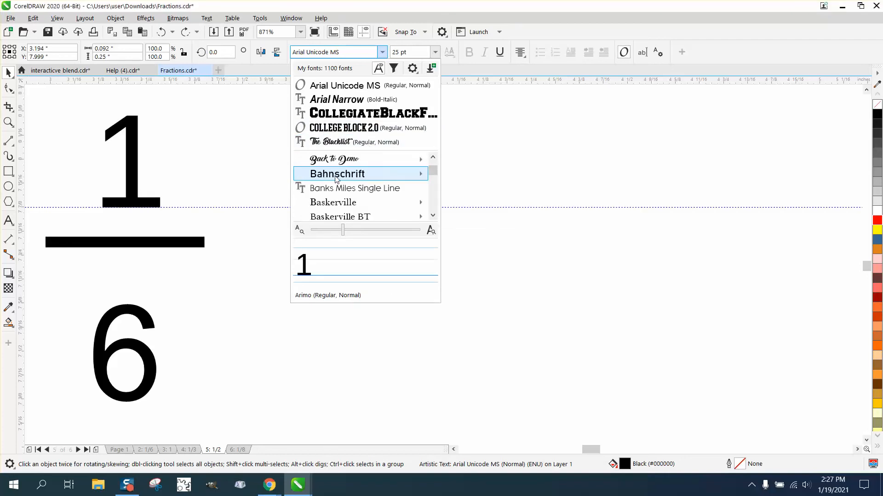
scroll(333, 178, "down", 1)
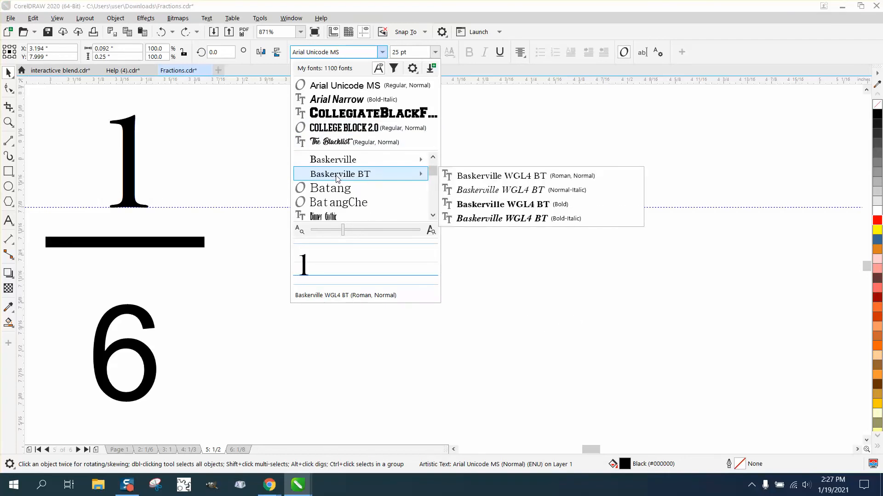
scroll(336, 178, "down", 1)
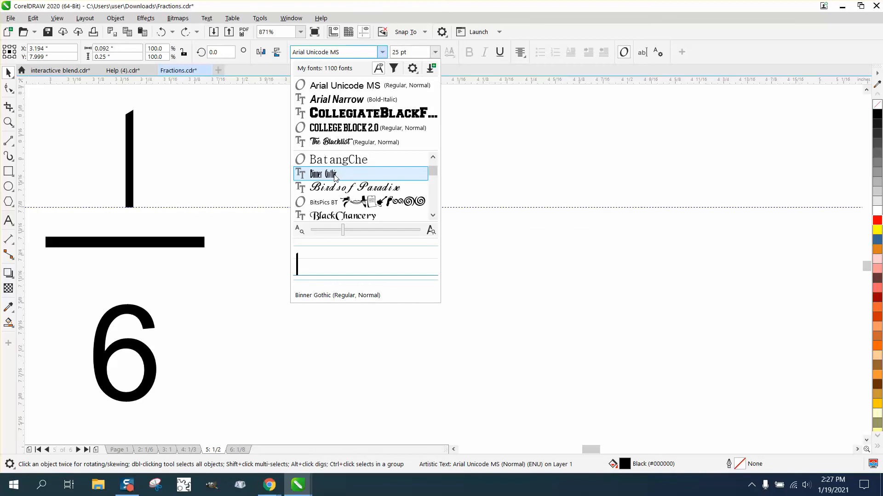
scroll(335, 177, "down", 1)
scroll(335, 178, "down", 1)
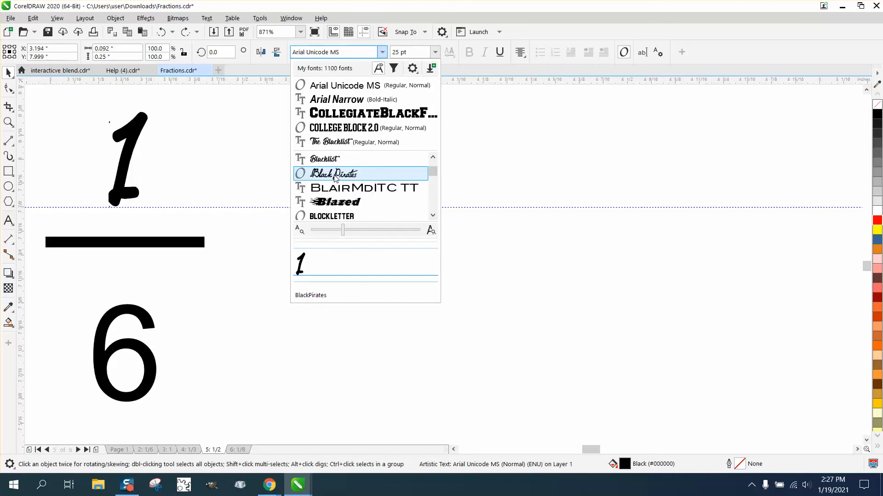
scroll(335, 178, "down", 1)
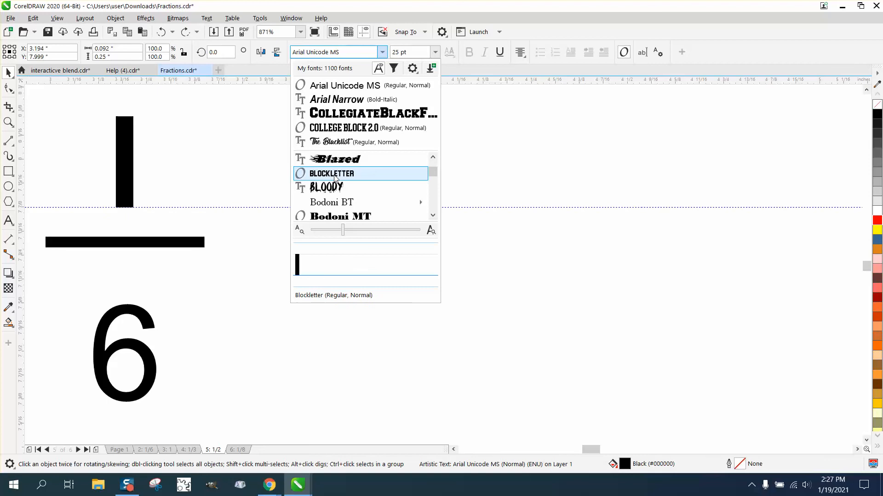
left_click(335, 178)
Change the font of the 6 in the 1/6 fraction to Blockletter
left_click(152, 328)
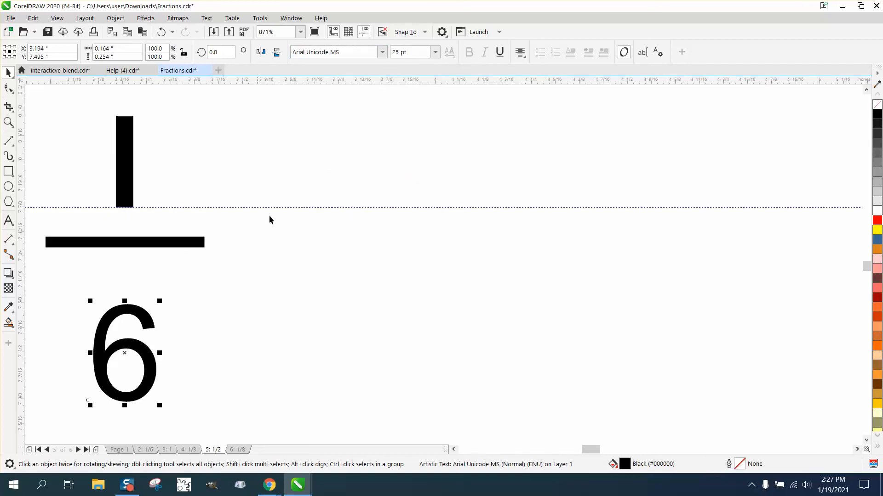
left_click(382, 52)
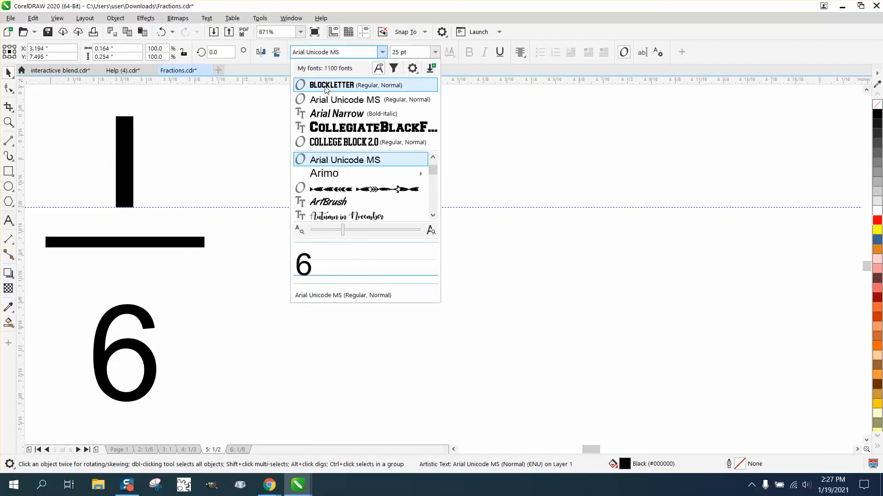
left_click(327, 90)
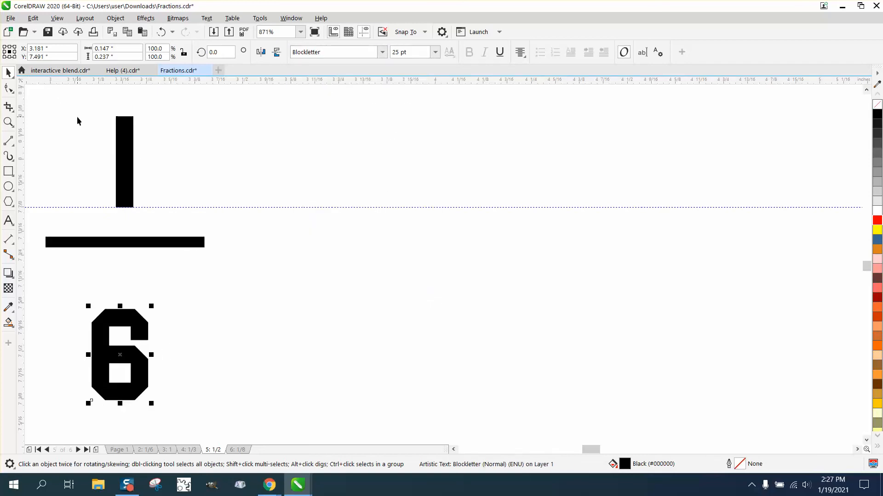
Align the Blockletter 1 and 6 on a common vertical center line
left_click_drag(66, 99, 192, 415)
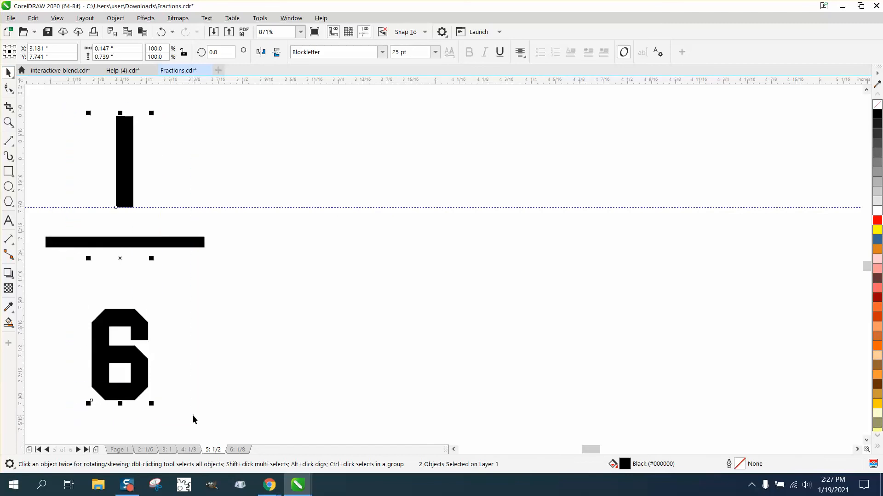
key("c")
left_click(205, 211)
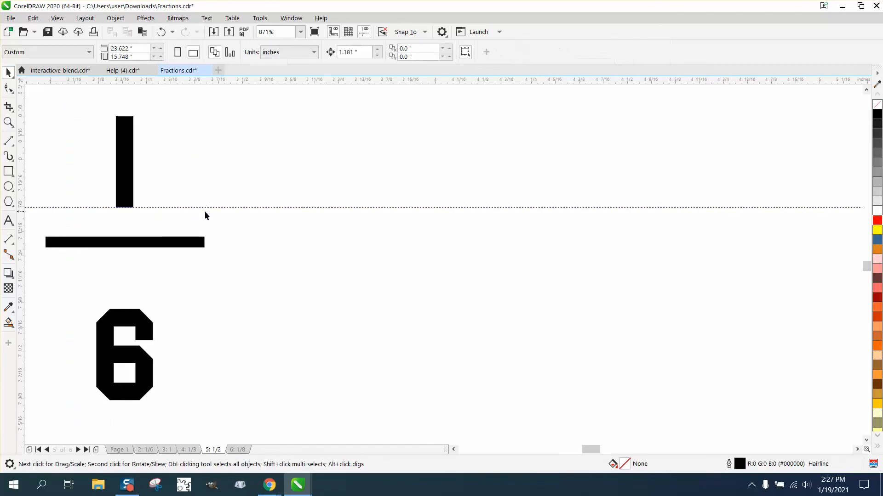
Try moving the fraction bar down between the 1 and the 6, and undo the move
scroll(137, 166, "down", 2)
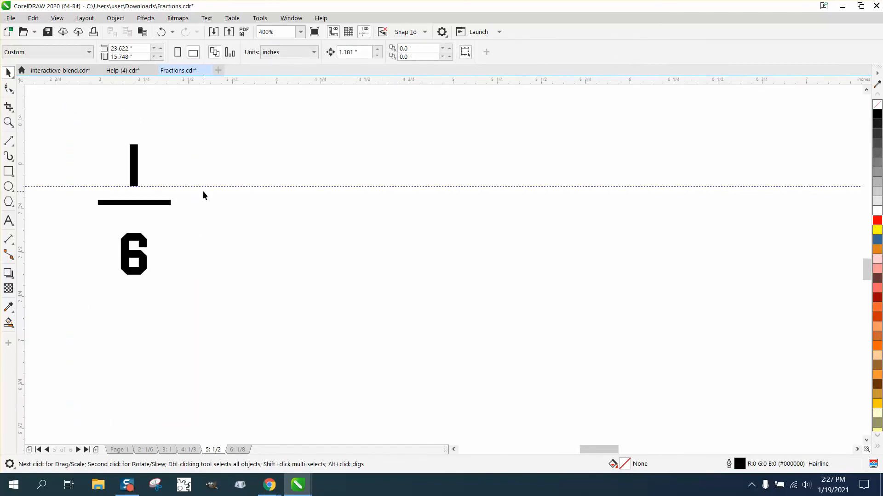
left_click(8, 122)
left_click_drag(80, 129, 331, 346)
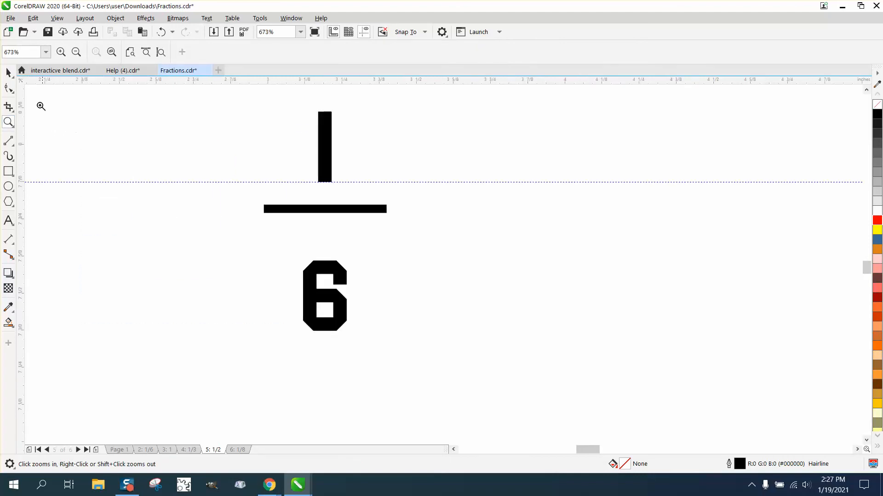
left_click(9, 72)
left_click_drag(377, 213, 377, 226)
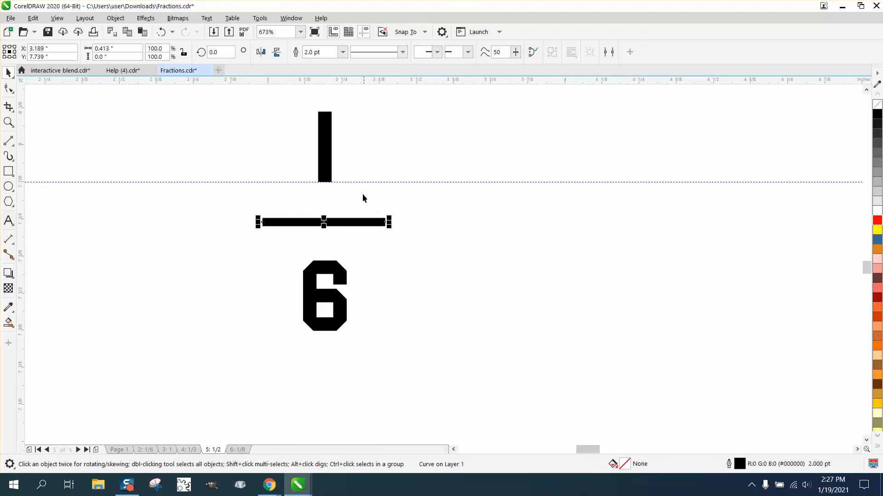
left_click(161, 32)
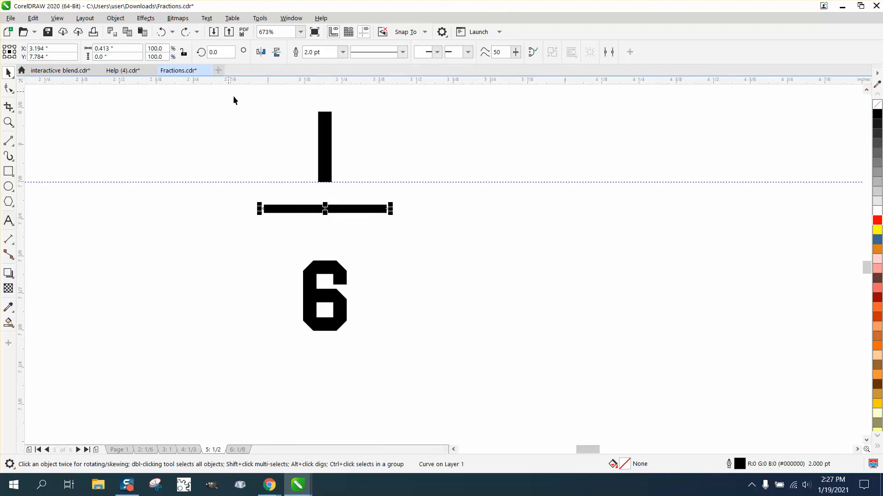
Distribute the 1, the fraction bar and the 6 evenly in the vertical direction
left_click_drag(240, 97, 398, 350)
left_click_drag(433, 378, 433, 378)
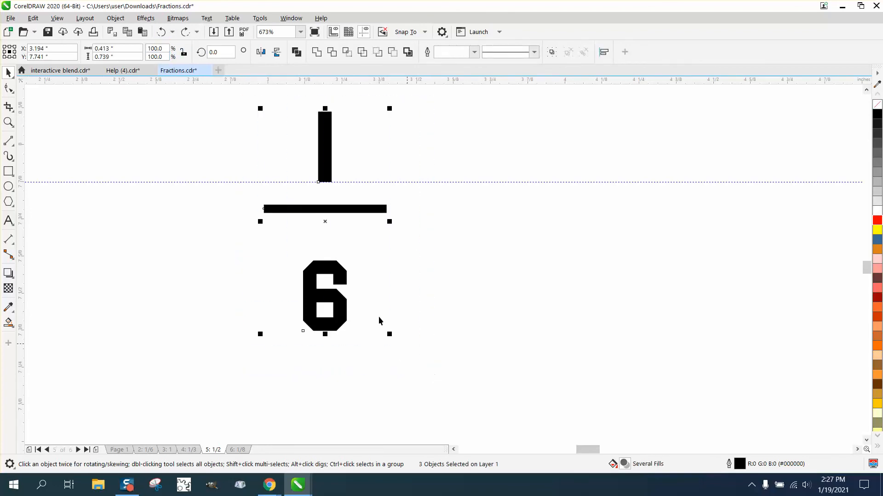
left_click(149, 19)
mouse_move(288, 20)
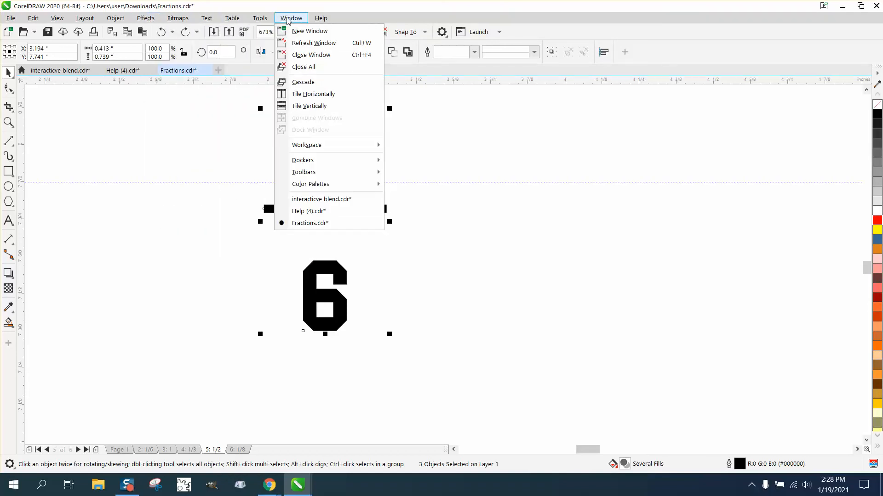
mouse_move(303, 162)
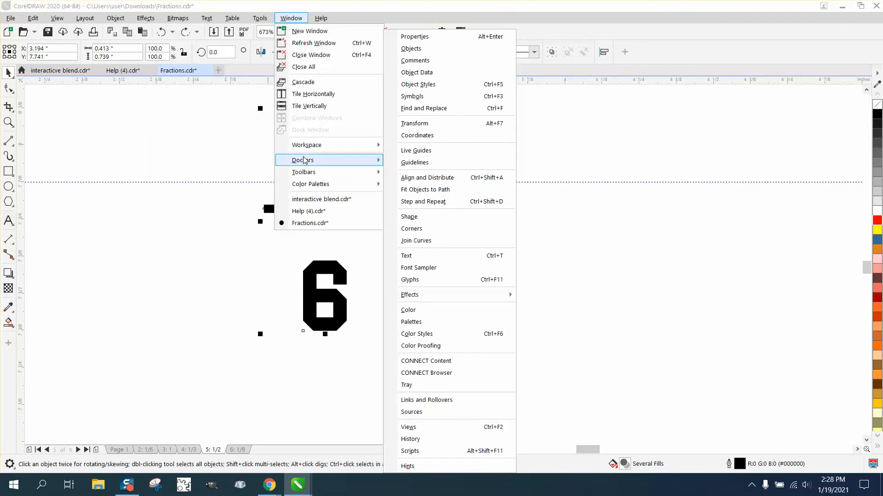
left_click(423, 182)
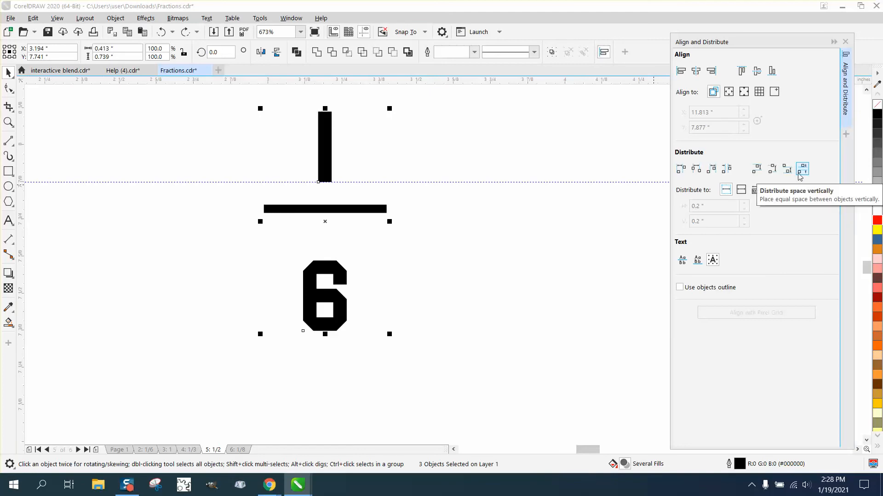
left_click(772, 169)
left_click(551, 193)
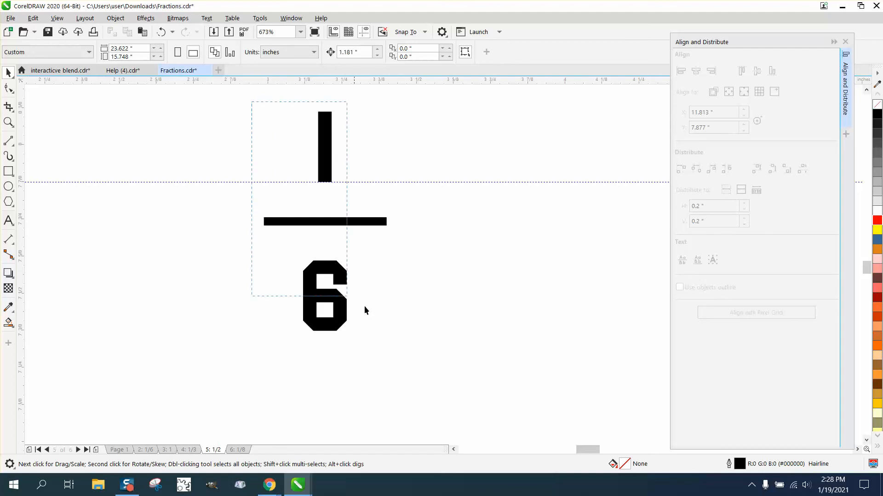
left_click_drag(364, 305, 449, 344)
left_click(445, 280)
Change the fraction's denominator text from 6 to 8
left_click(353, 278)
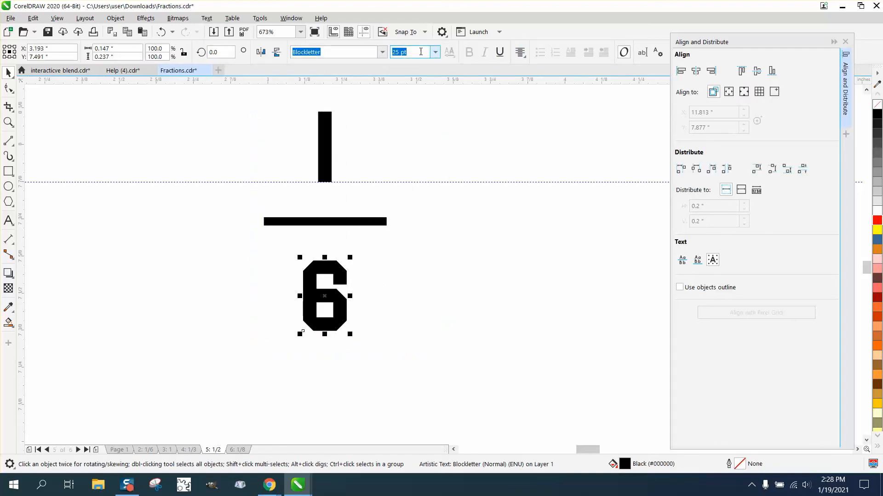
left_click(643, 53)
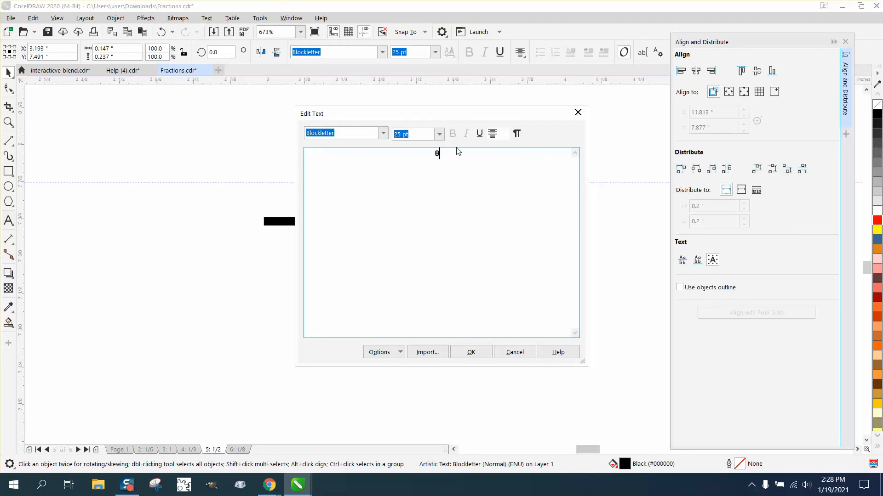
type("8")
left_click(472, 353)
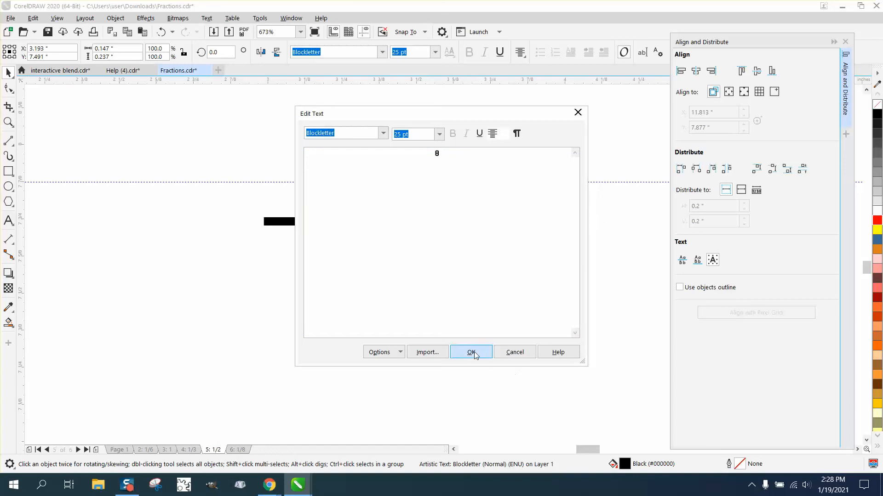
left_click(483, 288)
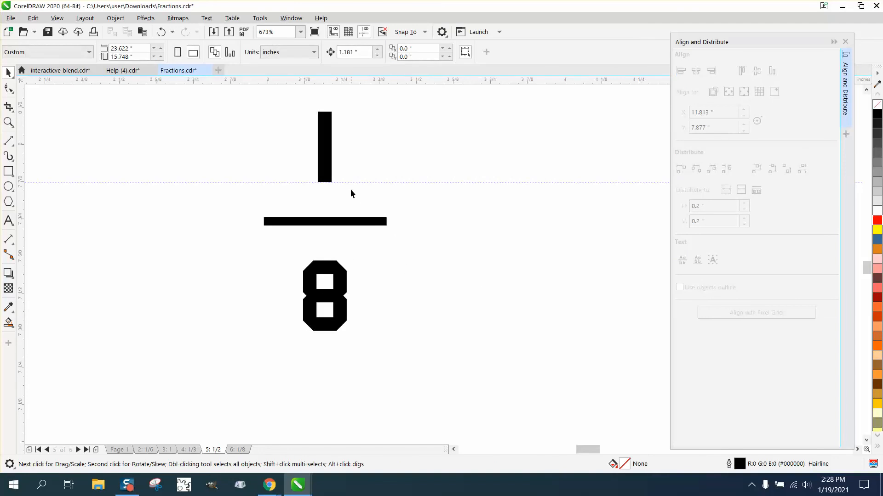
Move the 1 down and the 8 up closer to the fraction bar, and distribute the three parts with equal vertical spacing
left_click_drag(326, 161, 327, 186)
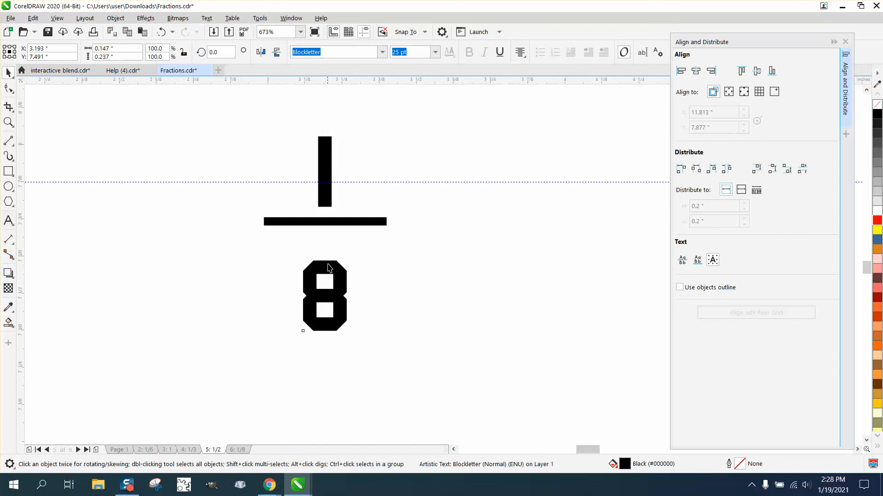
left_click_drag(327, 268, 326, 248)
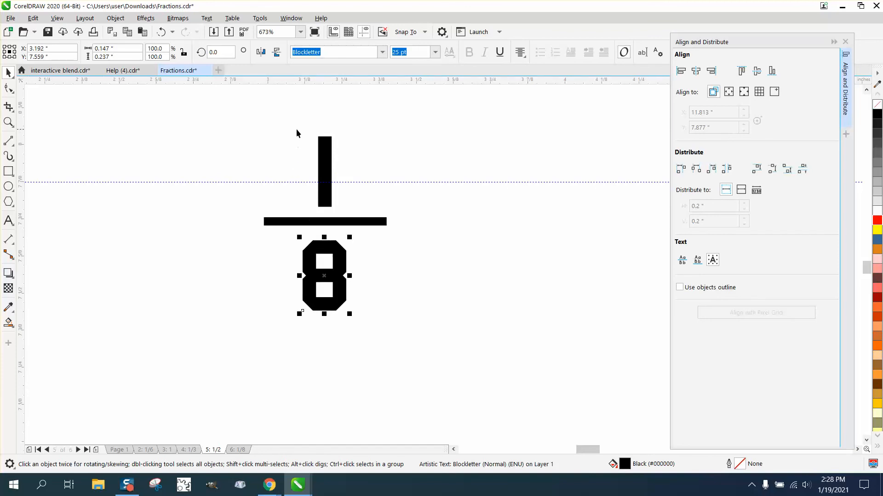
left_click_drag(240, 118, 484, 352)
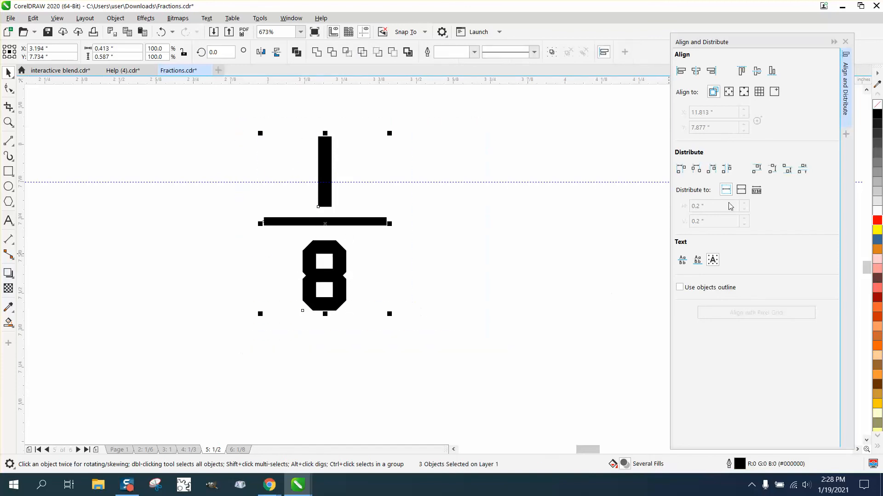
left_click(803, 171)
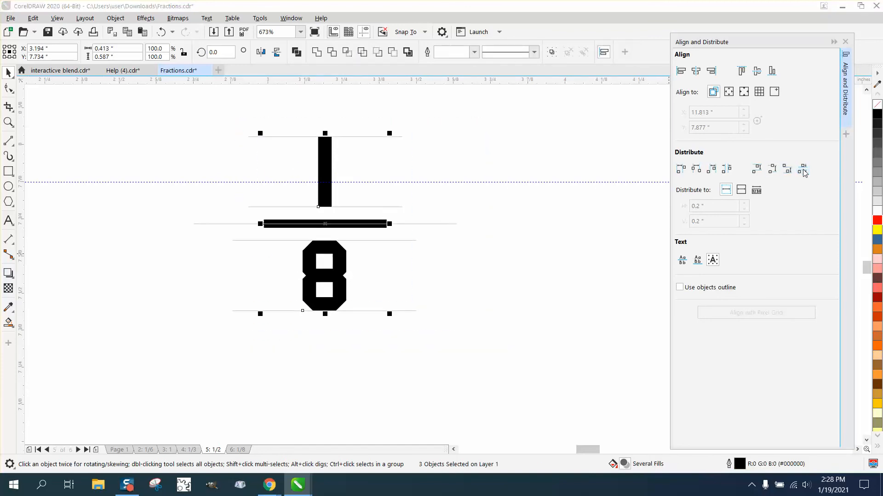
left_click(612, 224)
Examine how the 1, the bar and the 2 line up in the label inside the circle's left half
scroll(392, 258, "down", 2)
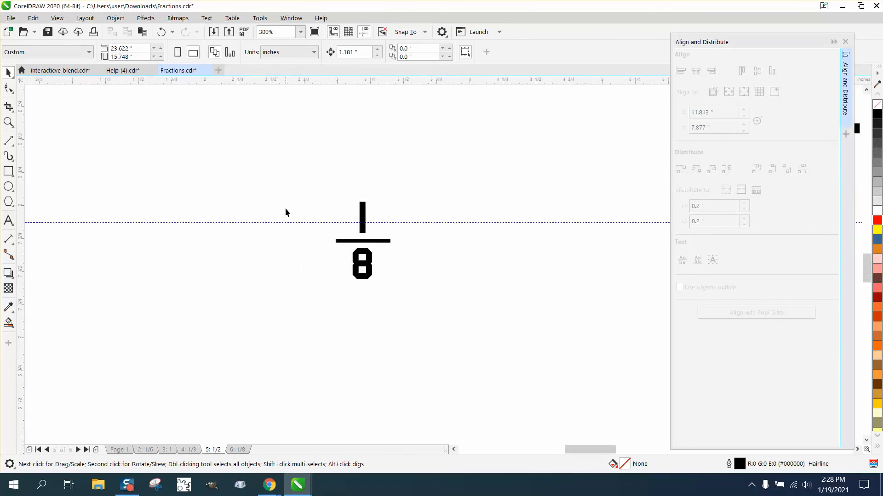
scroll(391, 236, "down", 5)
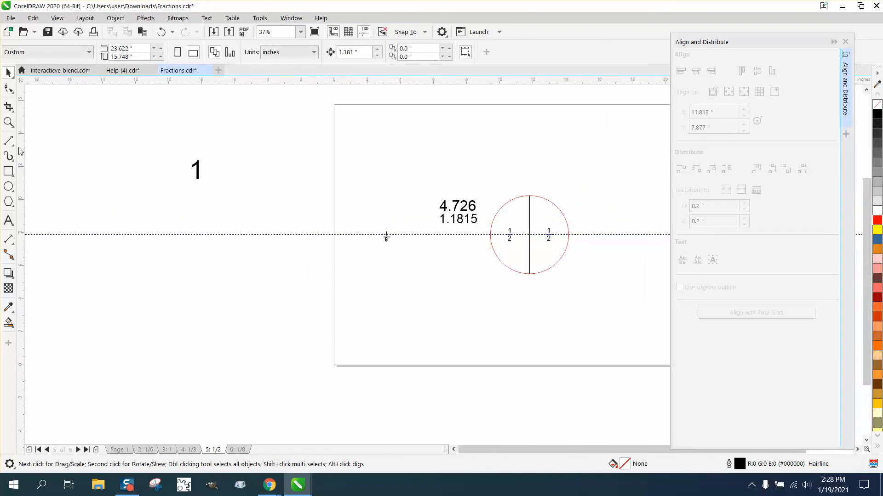
left_click(9, 122)
left_click_drag(506, 227, 529, 252)
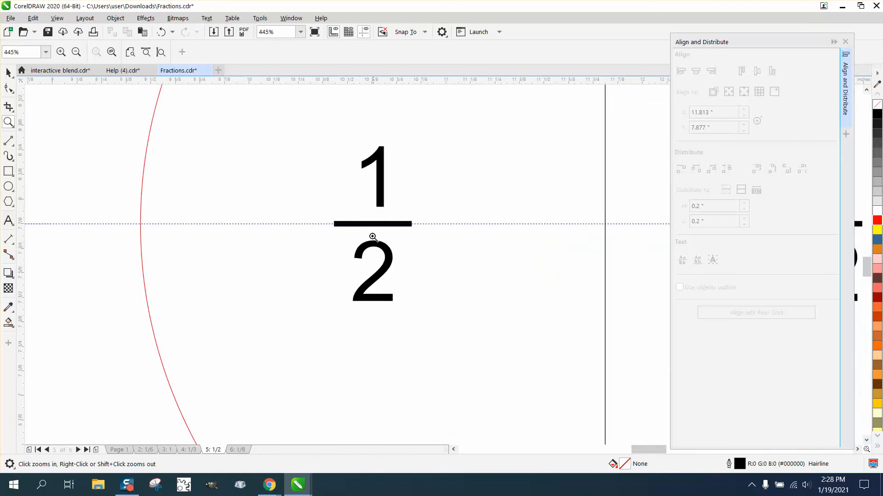
scroll(376, 212, "down", 4)
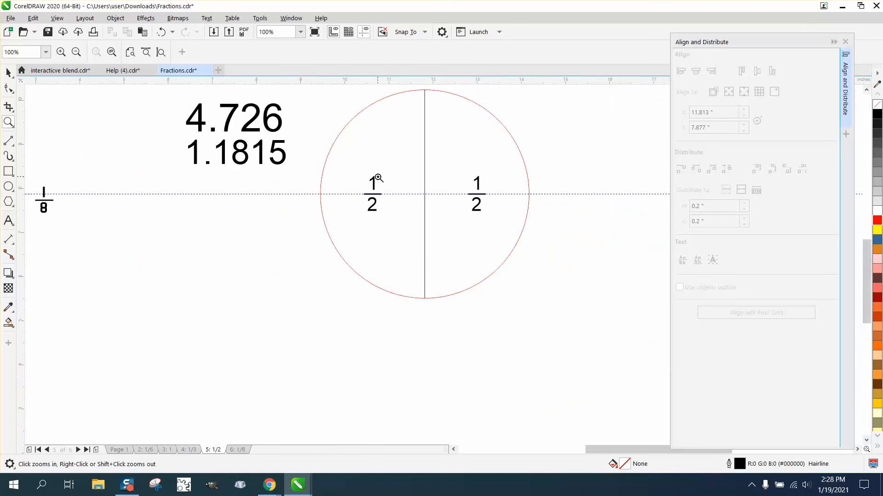
left_click_drag(358, 186, 389, 221)
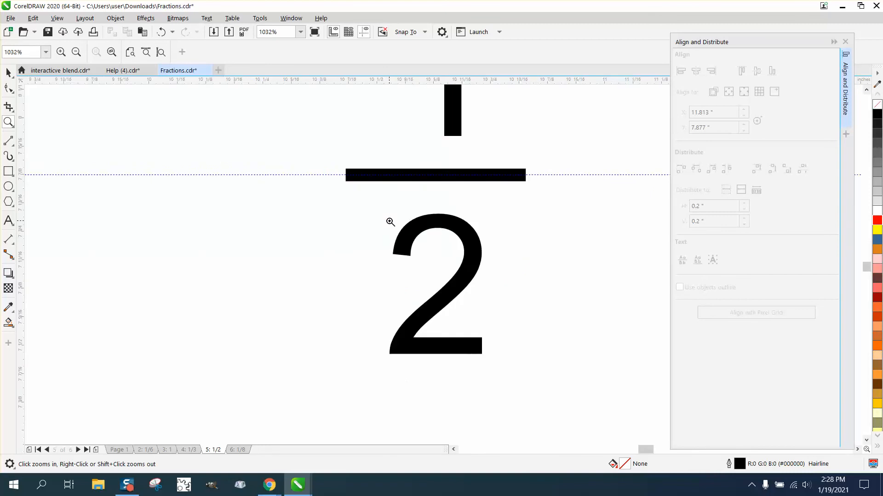
scroll(388, 222, "down", 5)
right_click(208, 223)
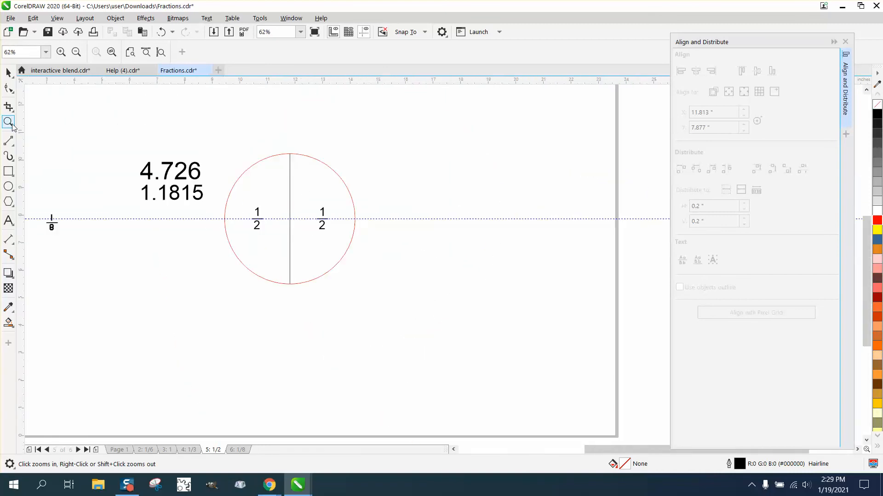
Replace the 8 below the fraction bar of the Blockletter fraction with a 2
left_click_drag(47, 188, 51, 244)
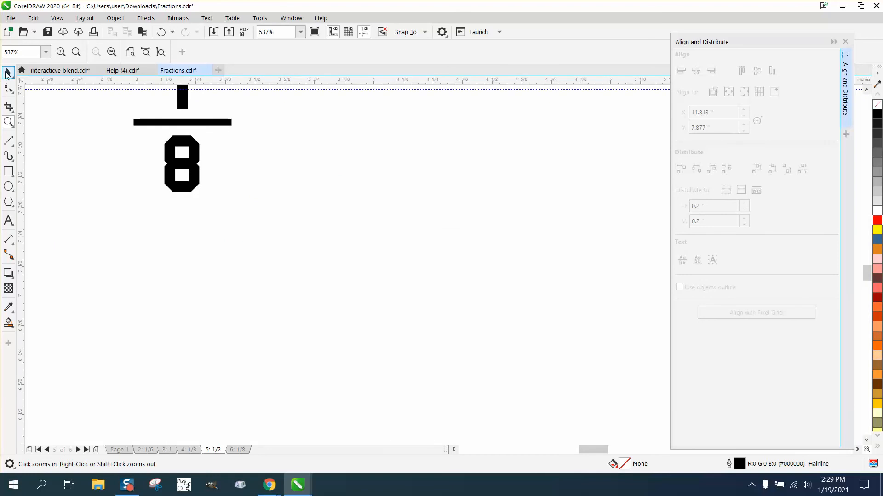
left_click(9, 72)
left_click(195, 144)
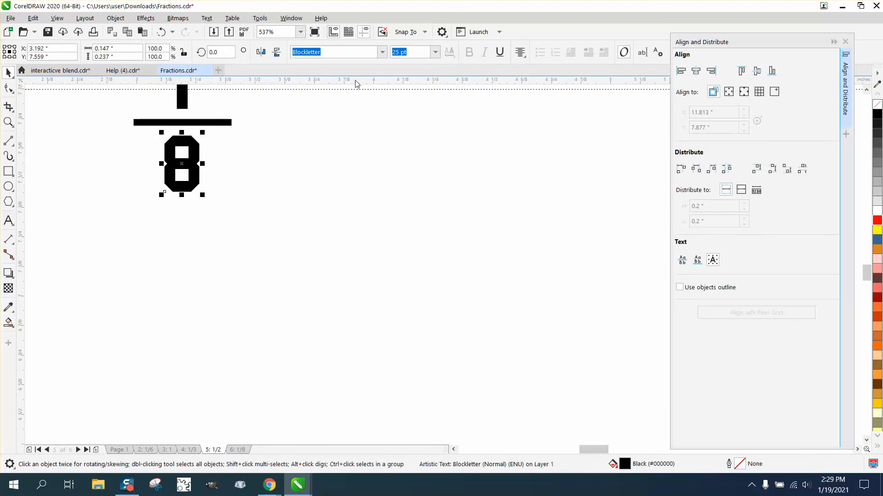
left_click(643, 53)
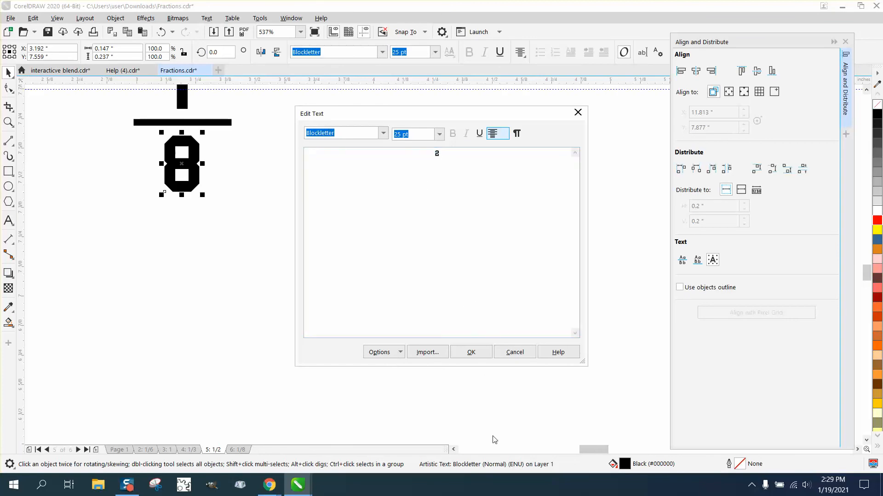
left_click(476, 356)
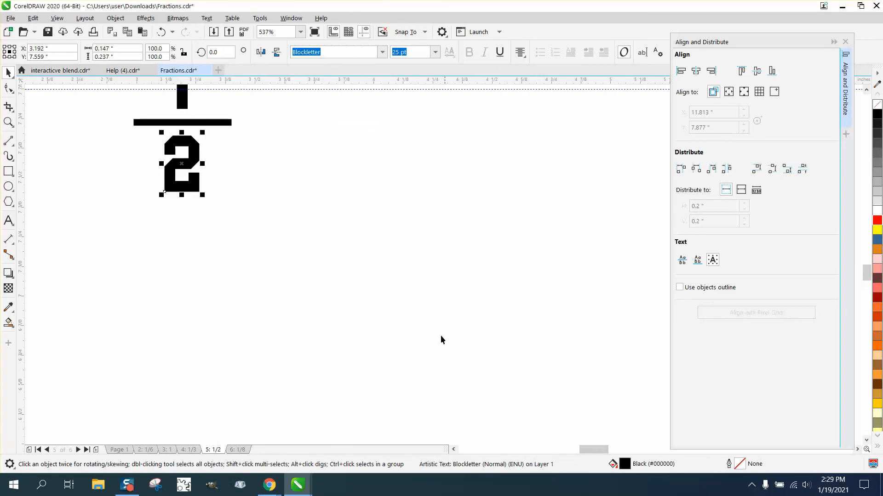
left_click(424, 299)
Inspect the placement of both 1/2 labels across the whole divided circle
scroll(395, 299, "down", 3)
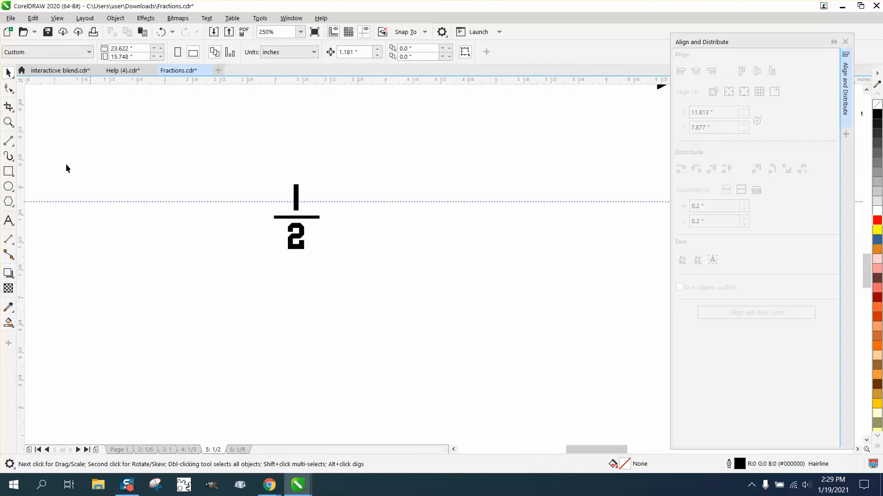
left_click(8, 122)
scroll(274, 205, "down", 2)
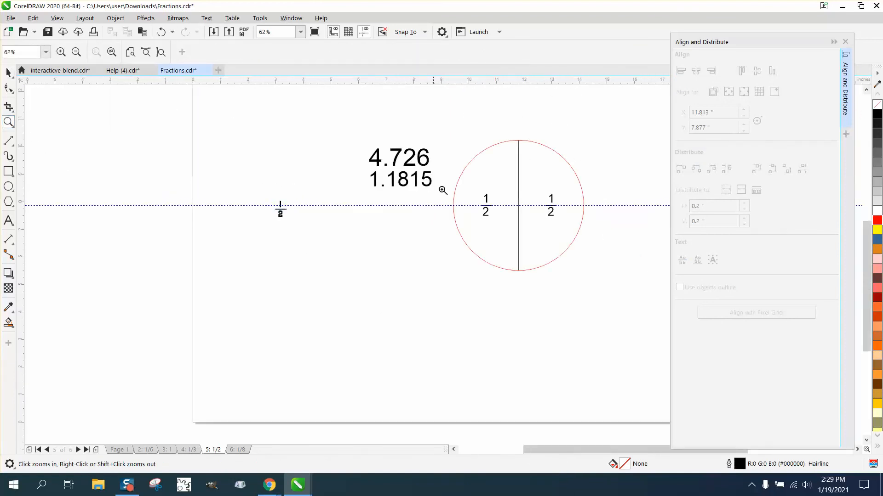
left_click_drag(456, 133, 599, 285)
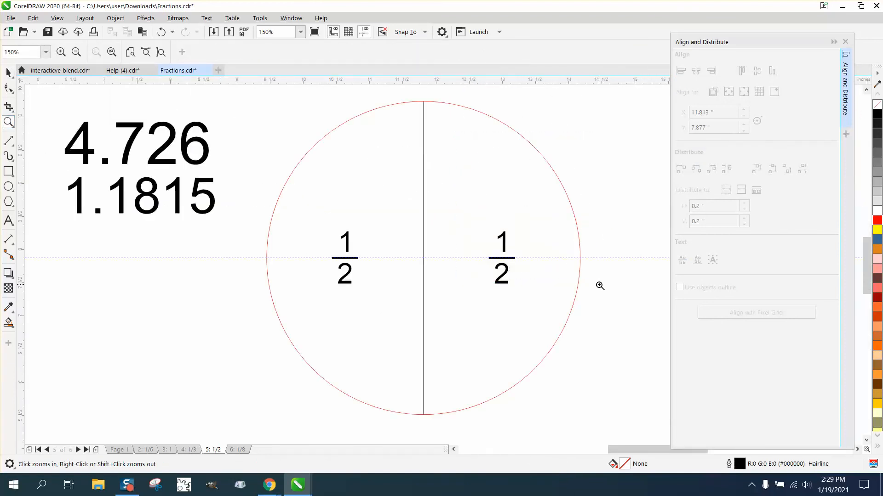